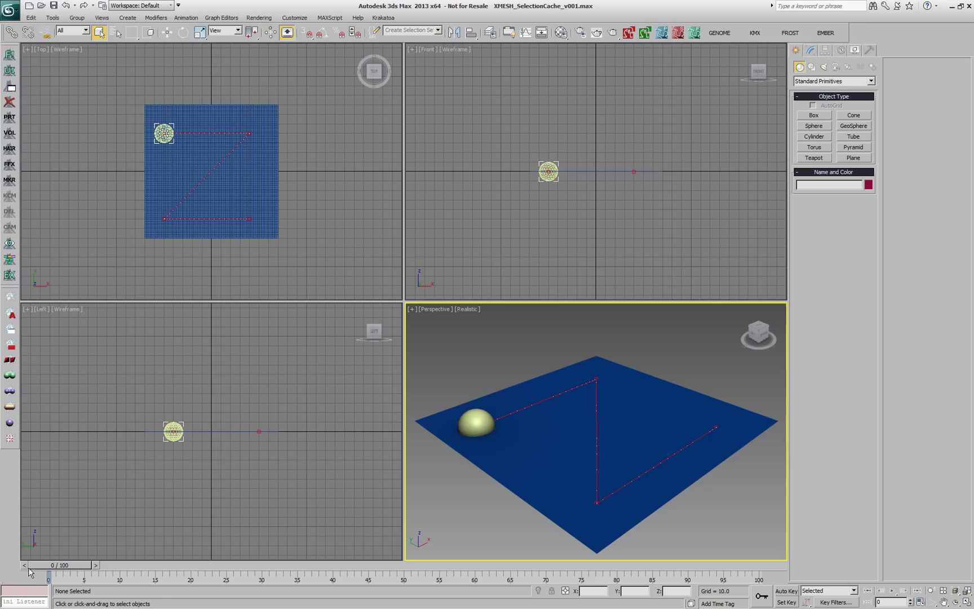
Scrub through the geosphere's zig-zag motion, show mesh edges, and jump to frame 100
drag(41, 567, 767, 538)
click(464, 423)
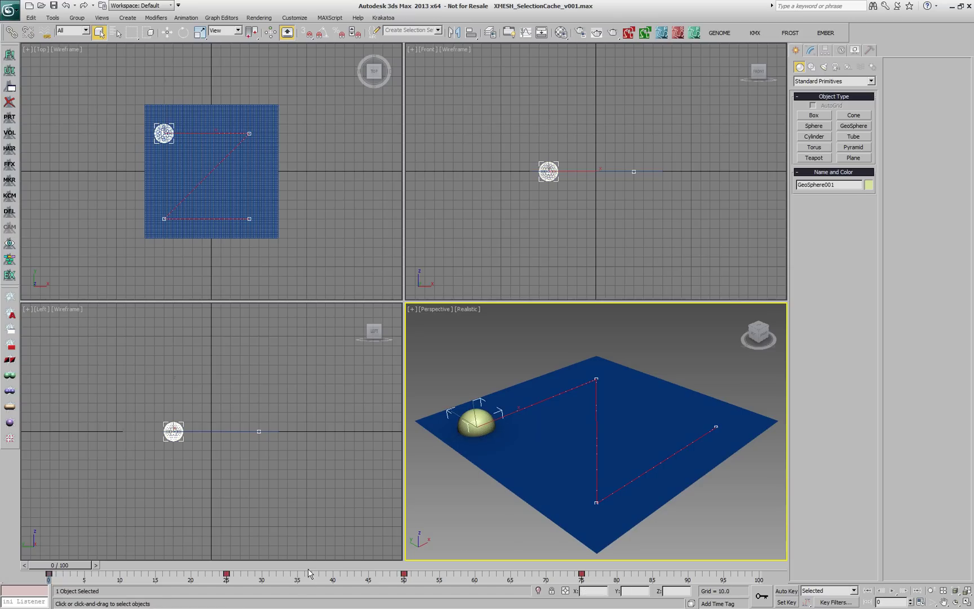
drag(60, 565, 663, 591)
key(F4)
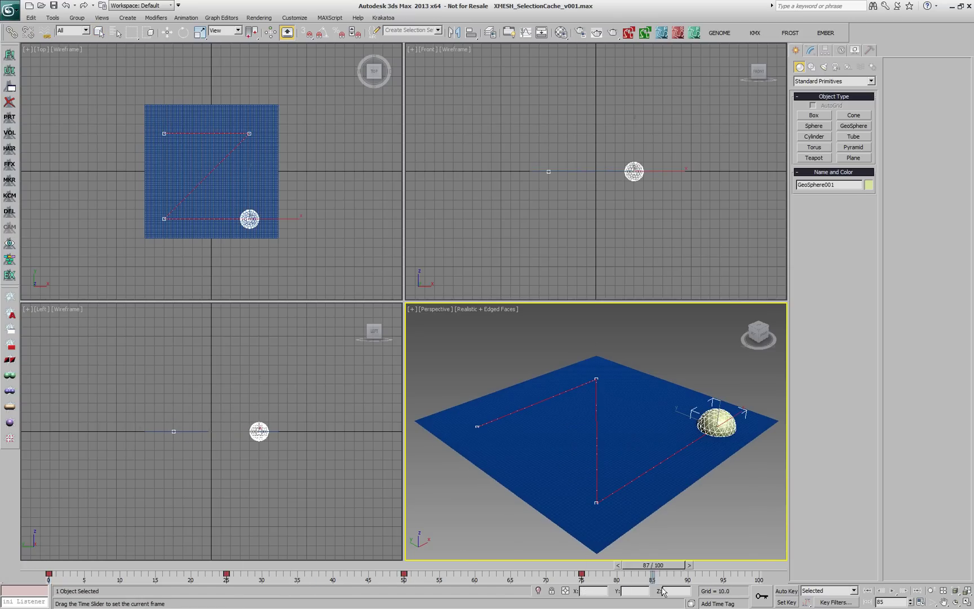
key(End)
Select the plane and add a Vol. Select modifier to it
key(q)
click(648, 489)
click(814, 50)
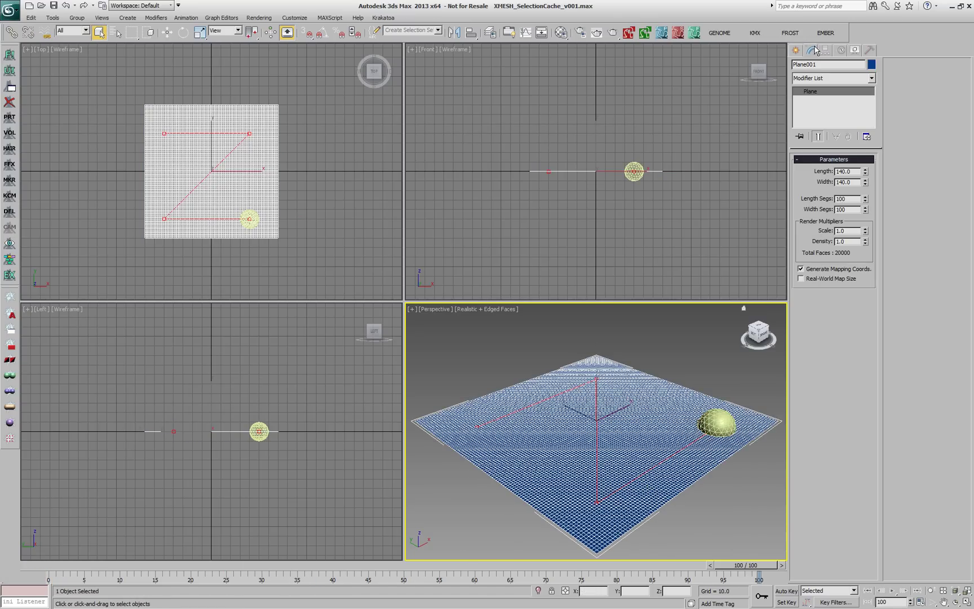
click(828, 81)
scroll(841, 463, down, 20)
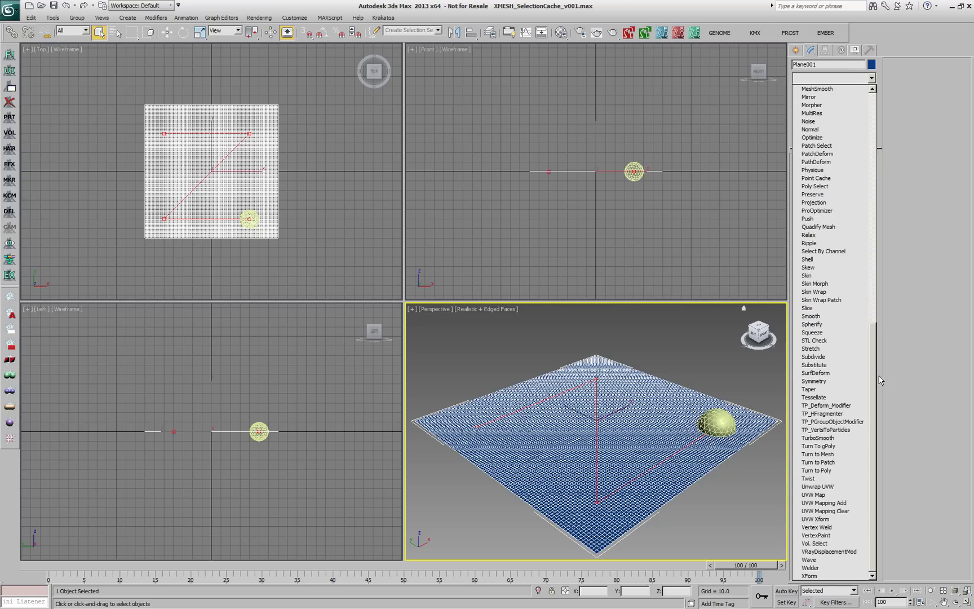
click(831, 542)
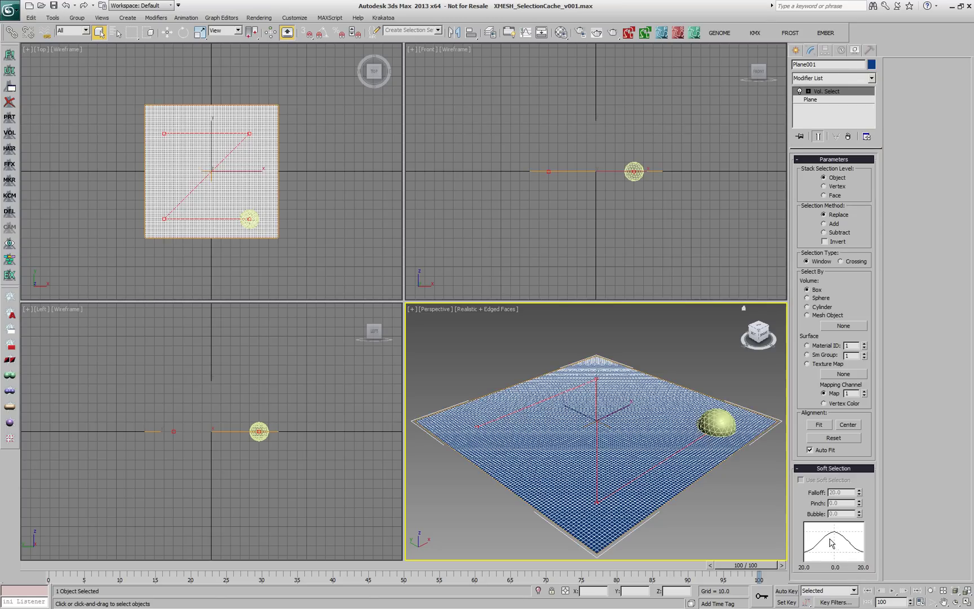
Make Vol. Select pick vertices inside GeoSphere001 with a 5.0 soft-selection falloff, back at frame 0
click(834, 189)
click(826, 315)
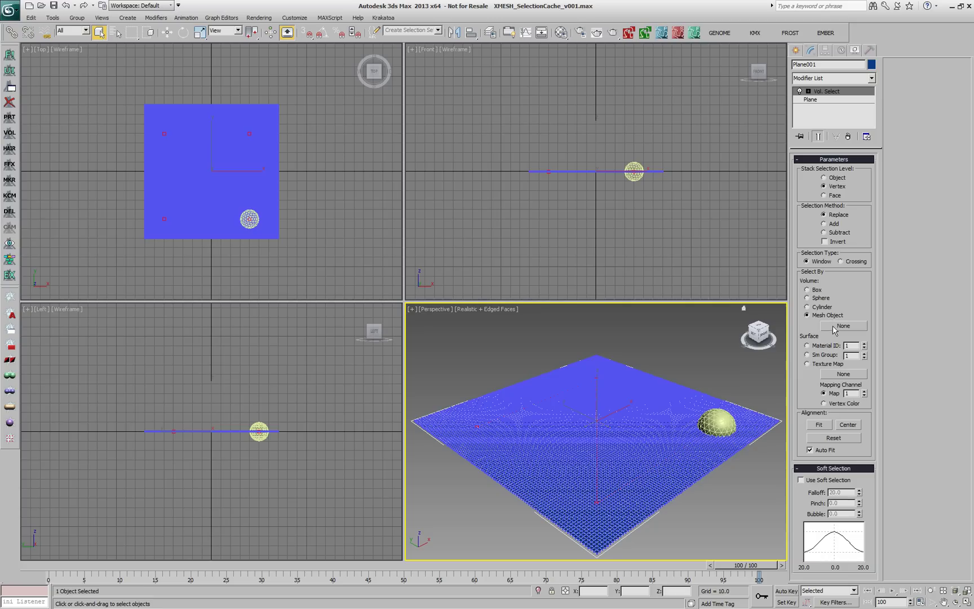
click(834, 328)
click(726, 418)
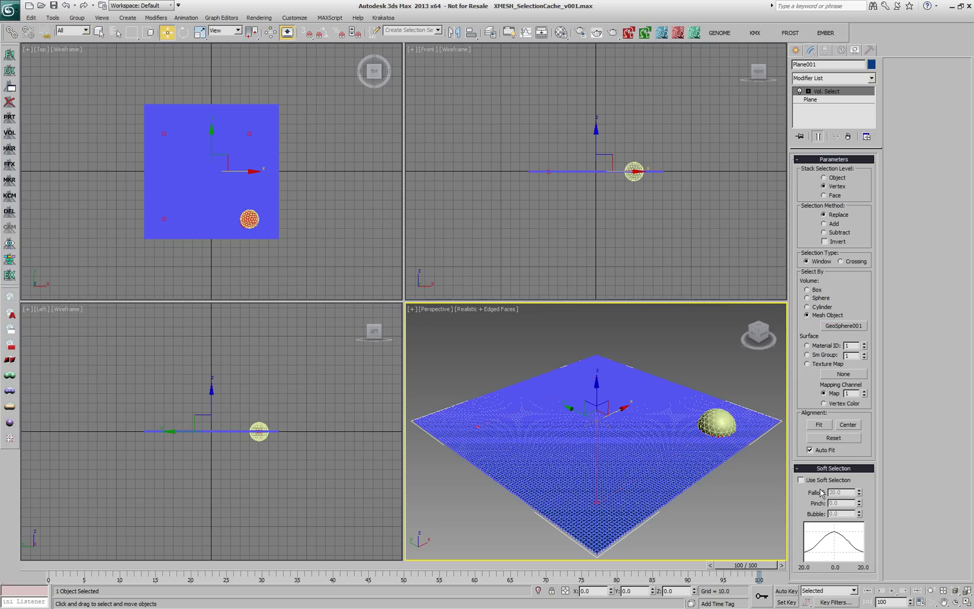
click(801, 480)
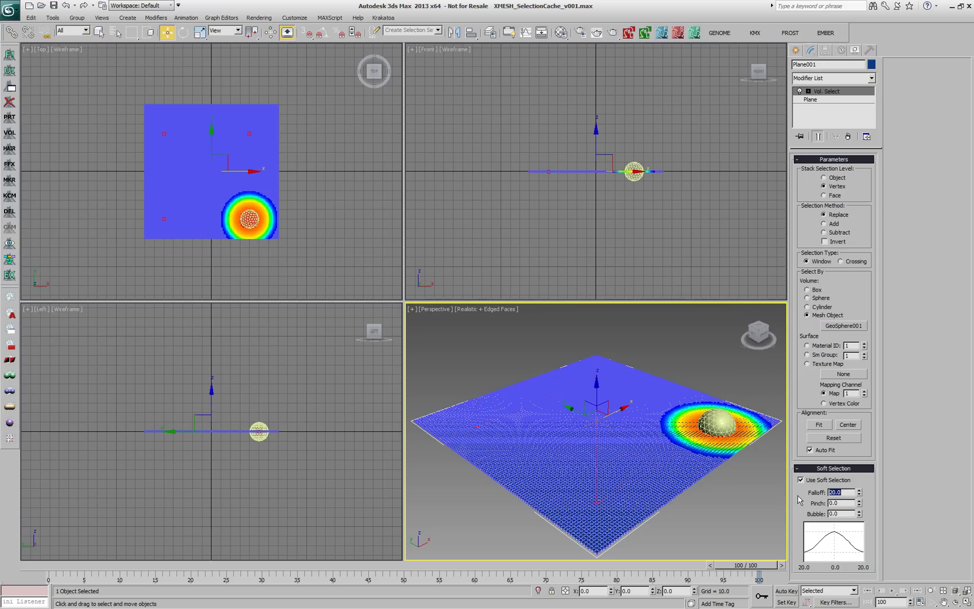
text(5)
key(Return)
drag(752, 567, 23, 553)
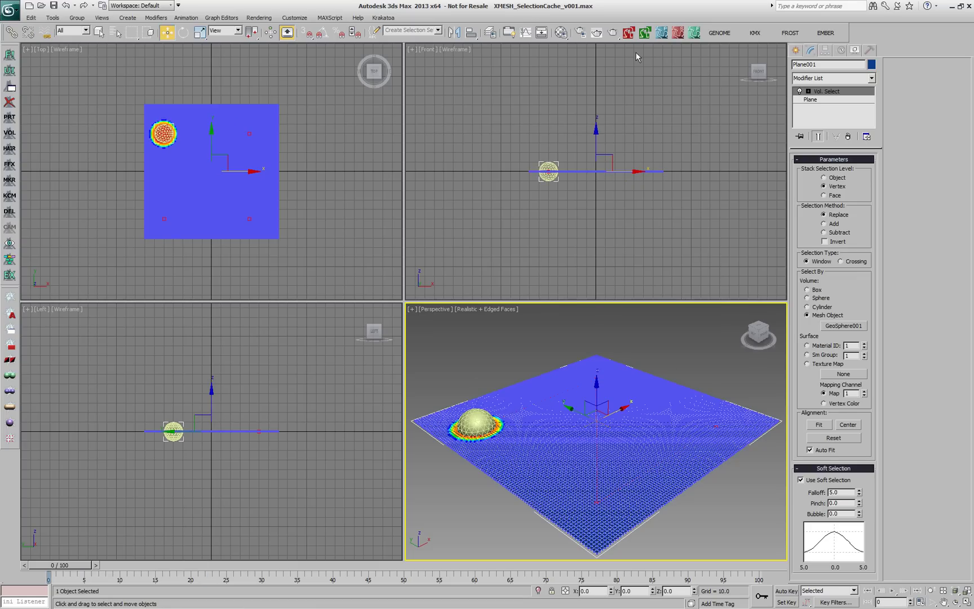
Cache Plane001 with its Selection channel as an XMesh sequence for frames -1 to 100
click(629, 33)
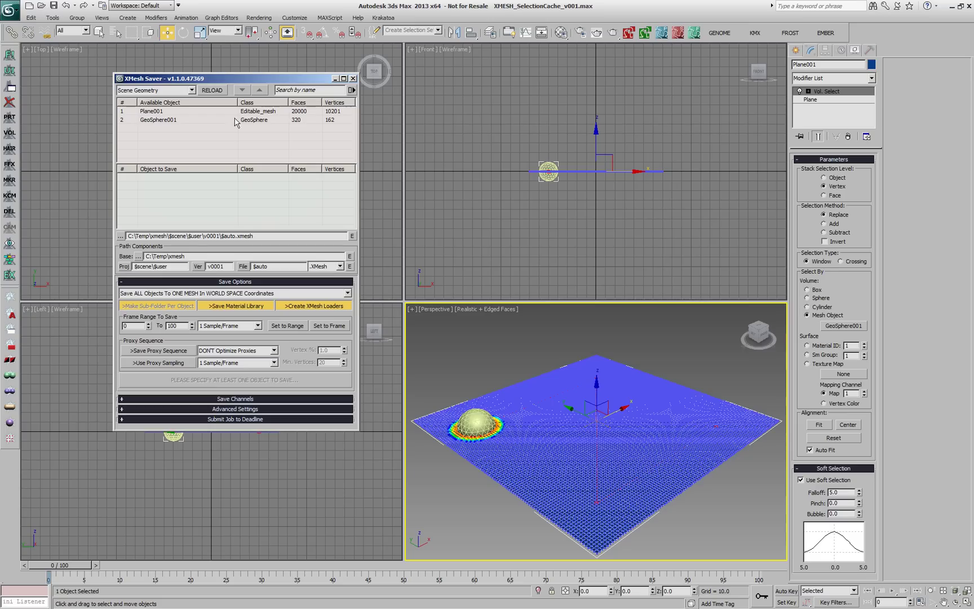
click(156, 113)
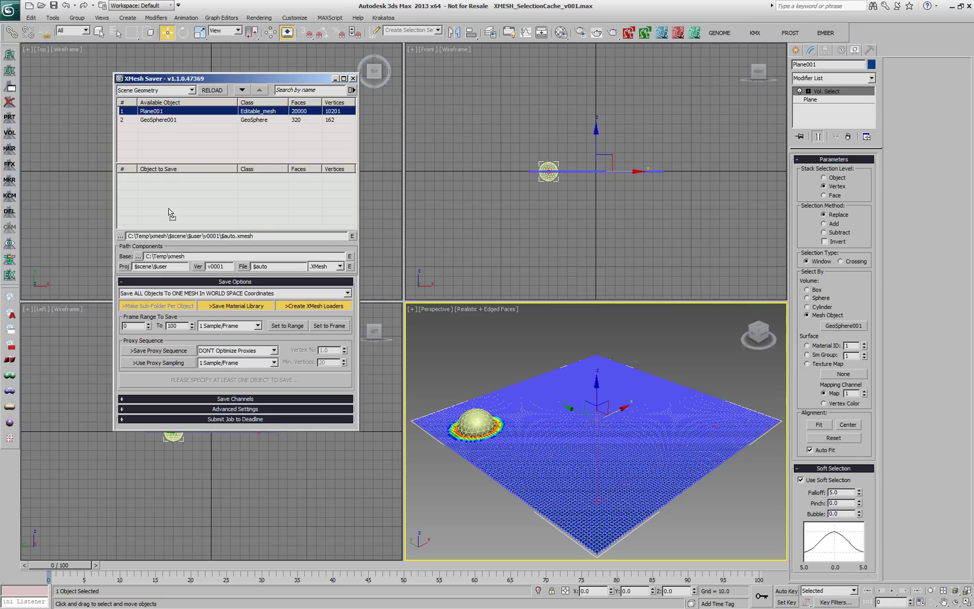
drag(168, 208, 170, 211)
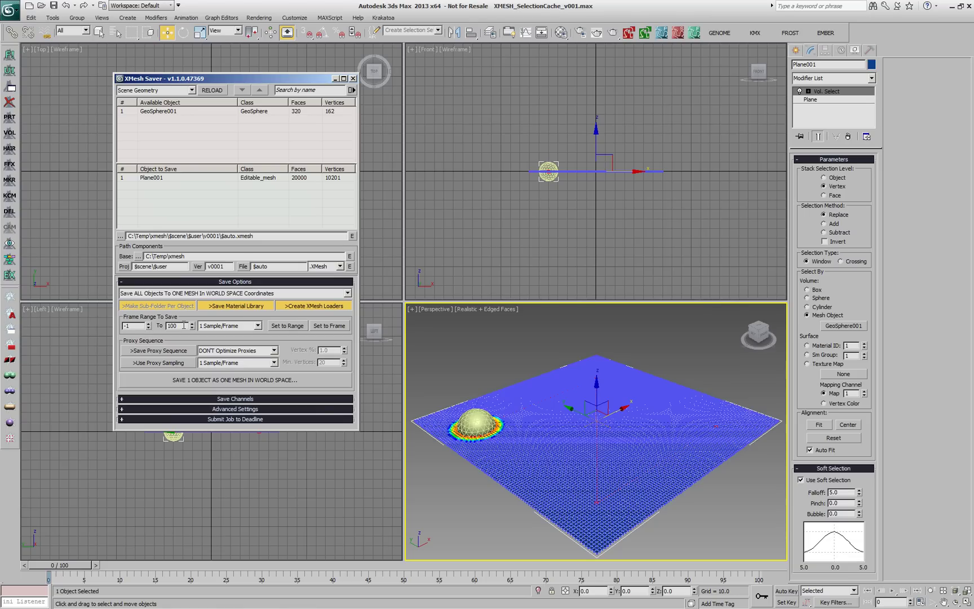
click(286, 397)
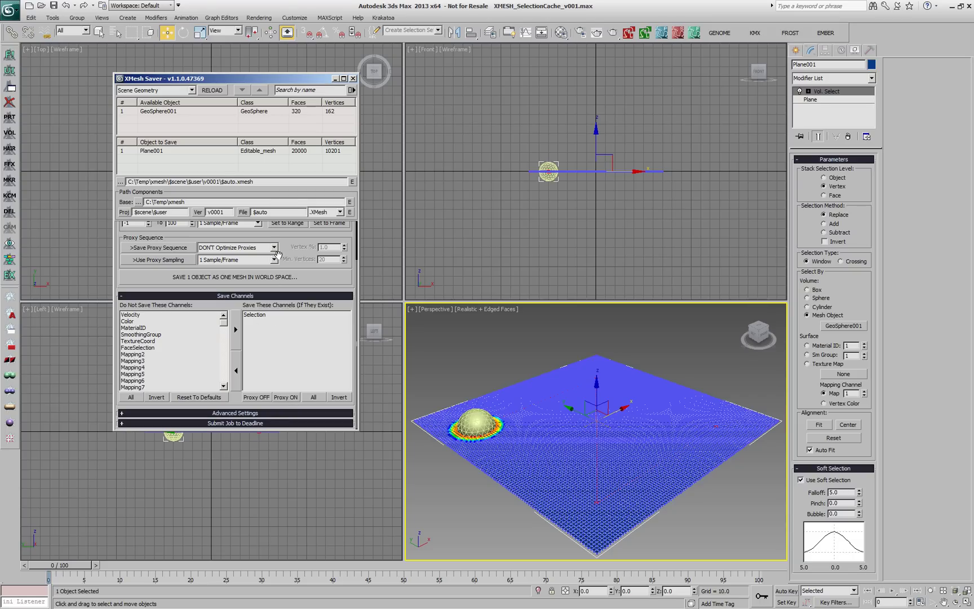
click(267, 413)
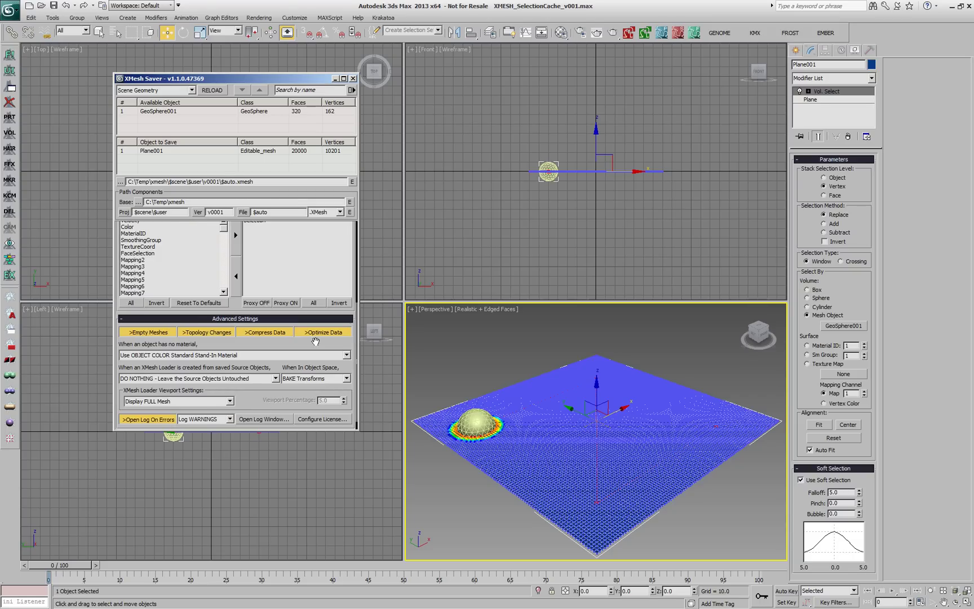
scroll(240, 301, up, 5)
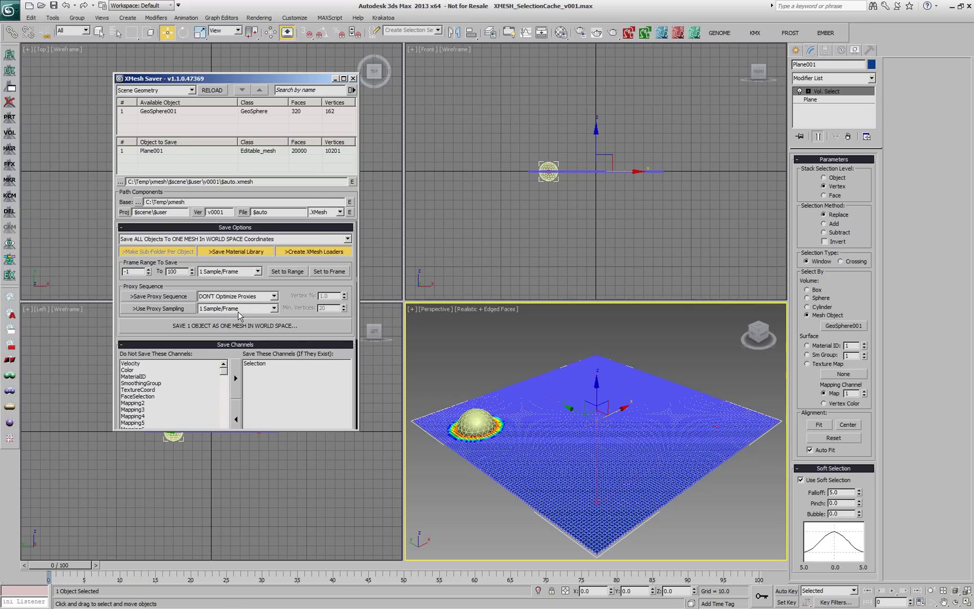
click(248, 326)
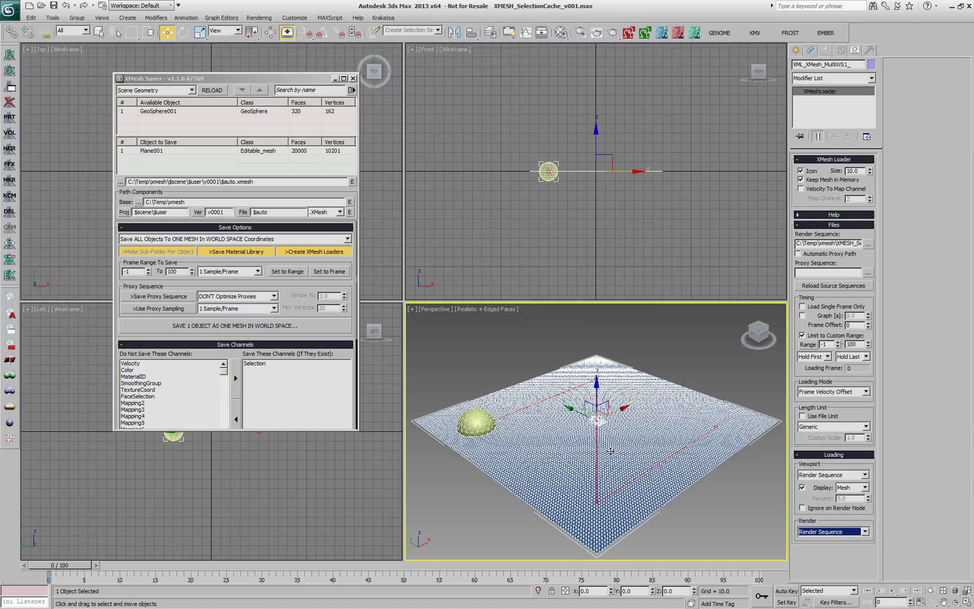
Copy the Vol. Select modifier from Plane001
click(689, 416)
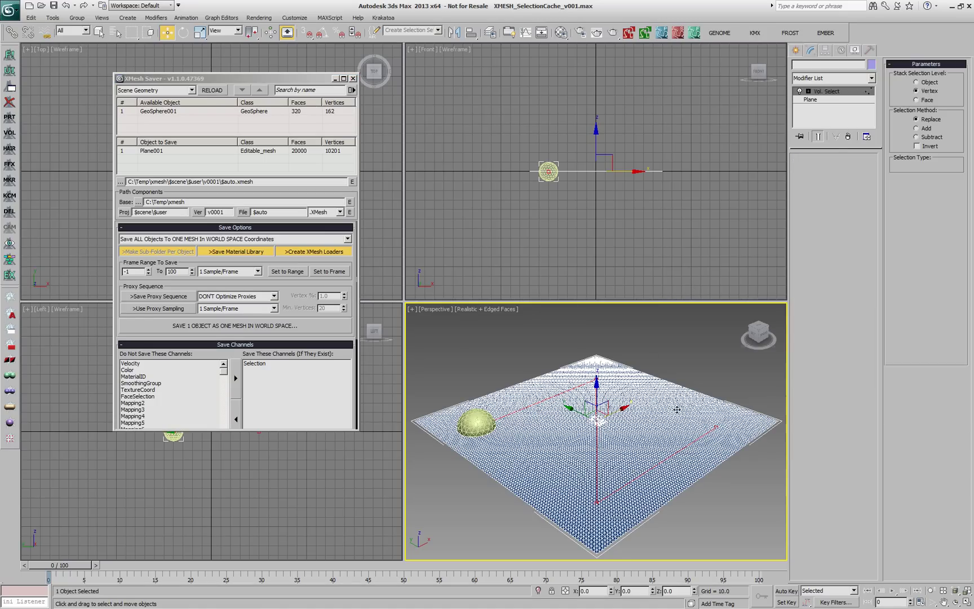
right_click(843, 97)
click(855, 130)
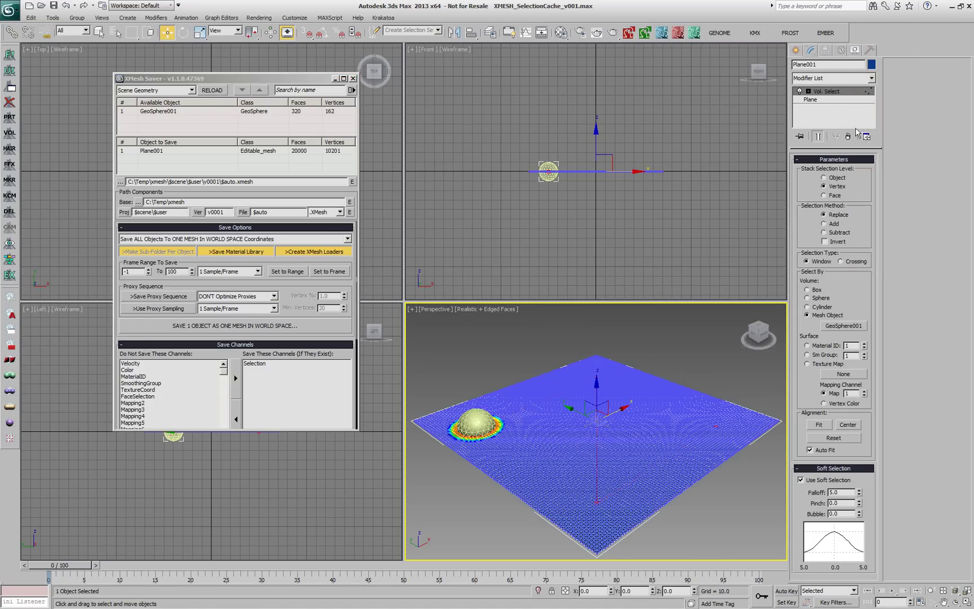
click(809, 99)
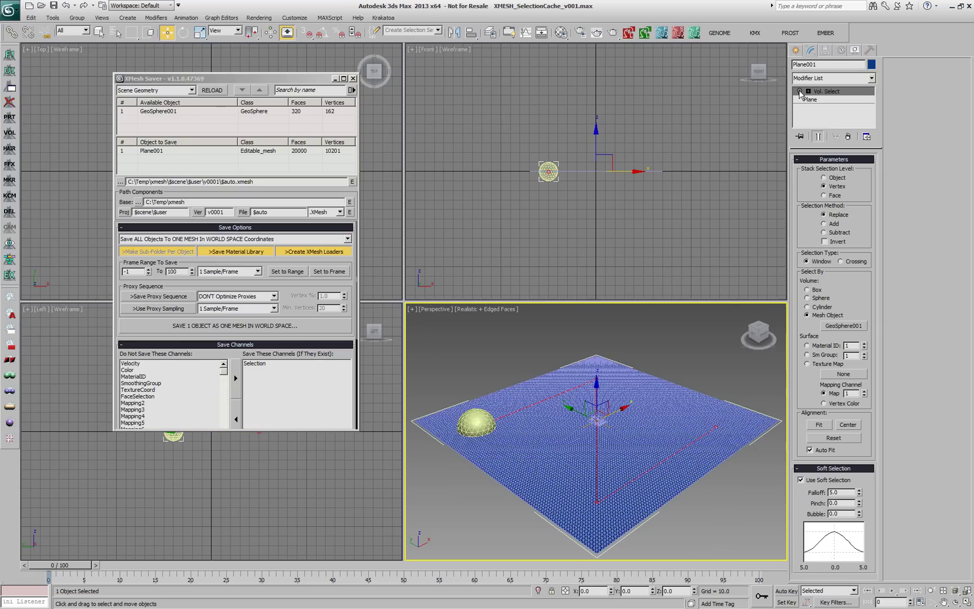
click(679, 372)
Paste Vol. Select onto the XMeshLoader, disable it, and add Turn to Mesh on top
click(630, 419)
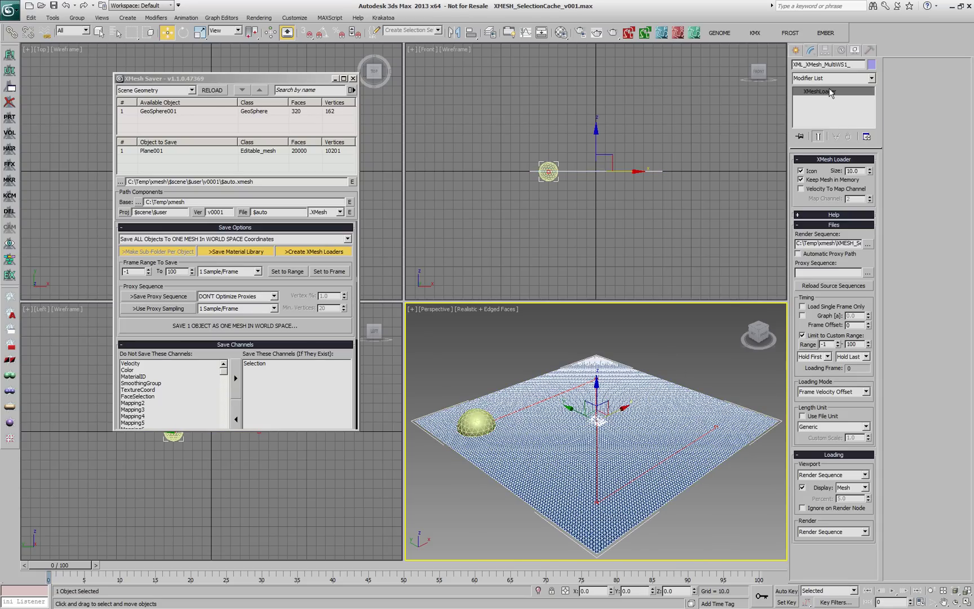
right_click(830, 92)
click(840, 93)
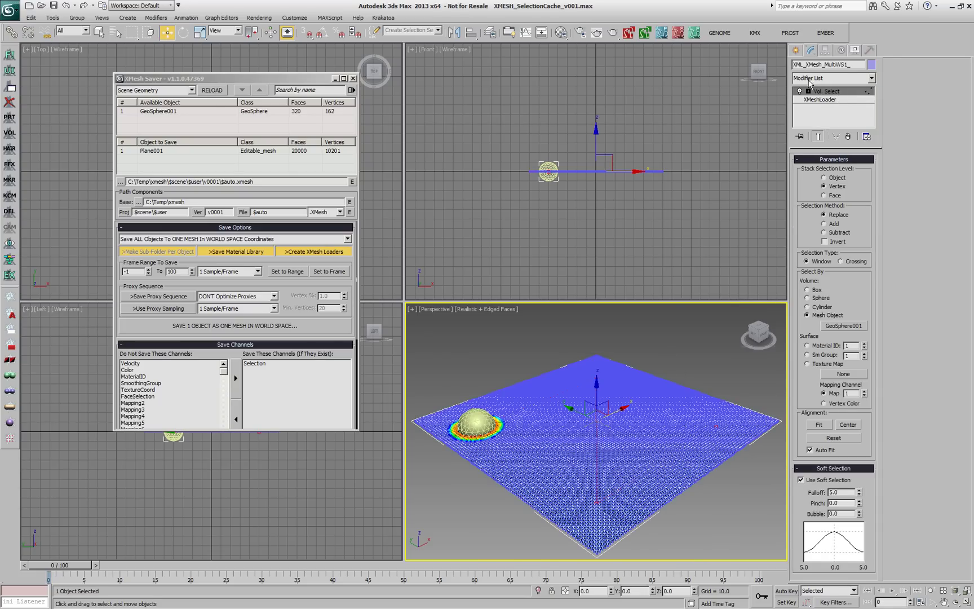
click(799, 92)
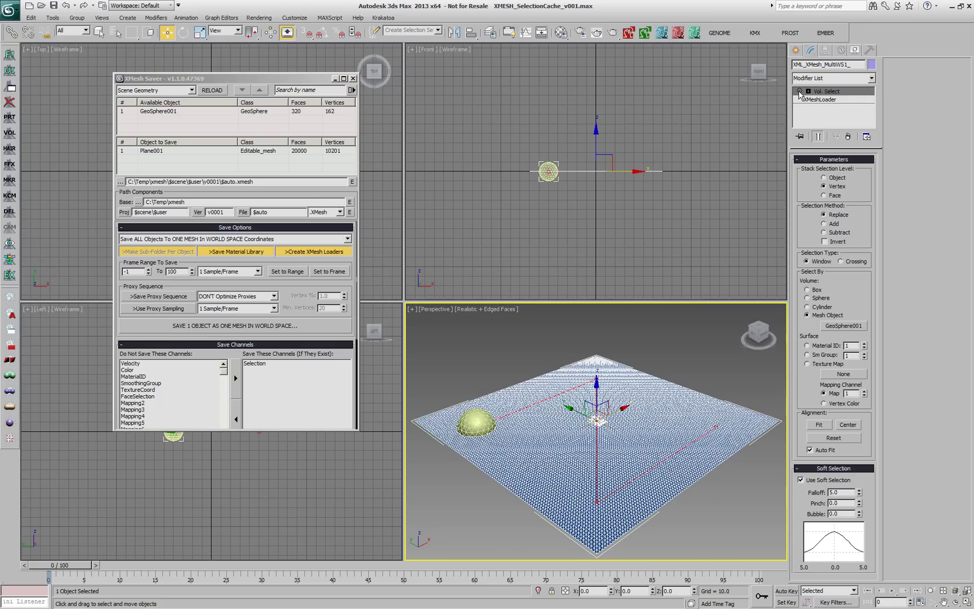
click(828, 79)
drag(873, 150, 873, 381)
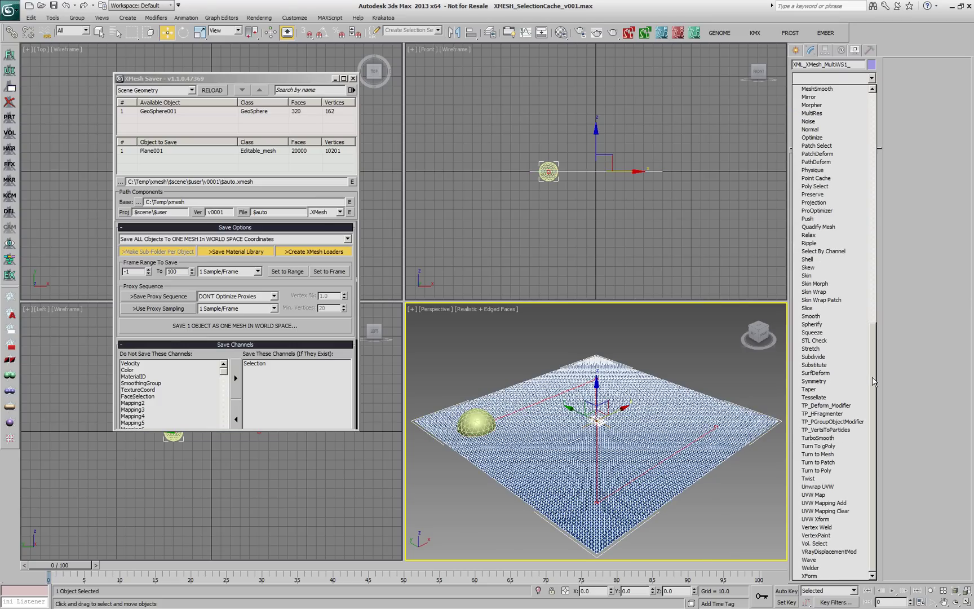
click(844, 454)
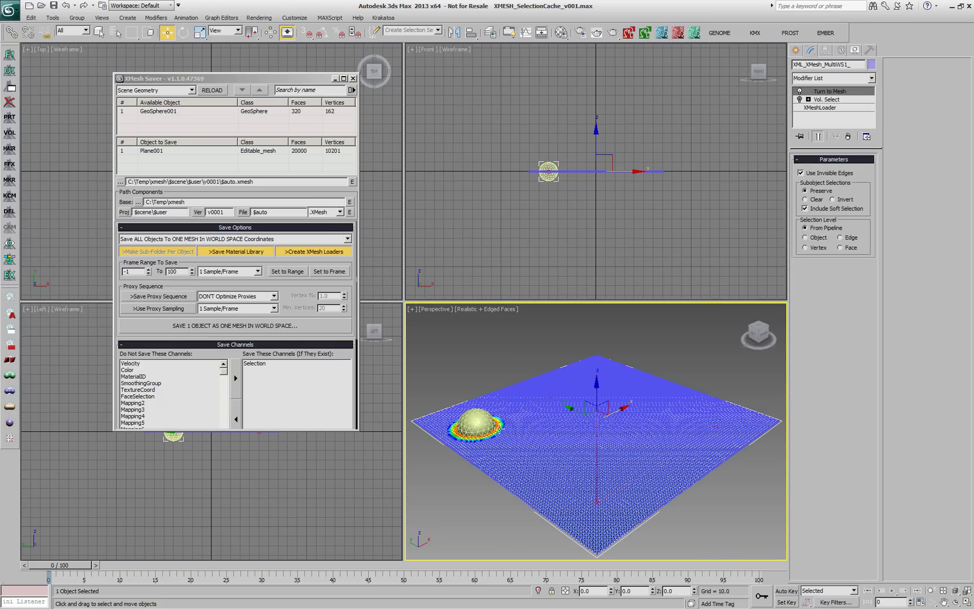
Refresh XMesh Saver and queue XML_XMesh_MultiWS1_ as the object to save
drag(72, 571, 0, 574)
key(w)
click(216, 91)
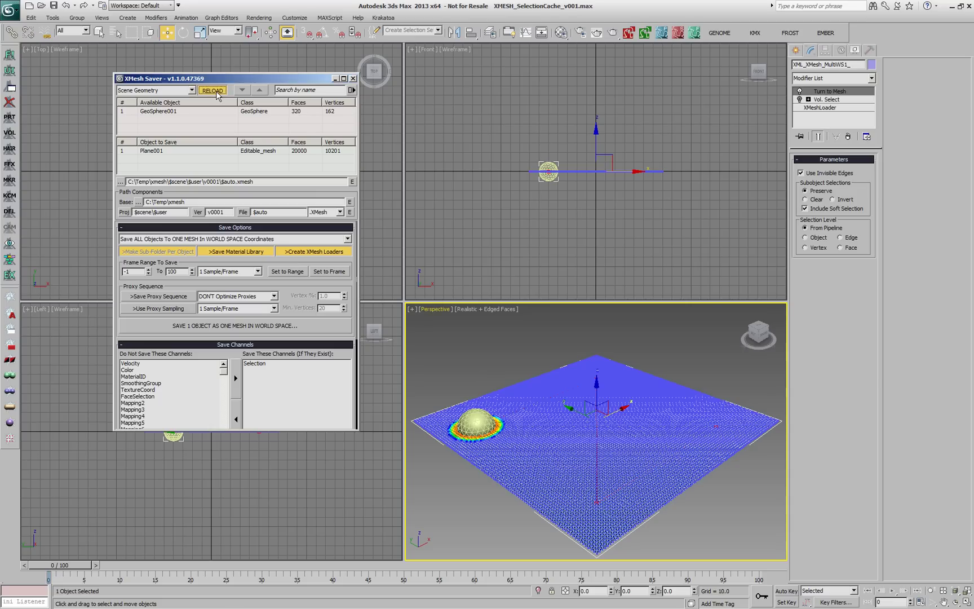
drag(169, 130, 176, 169)
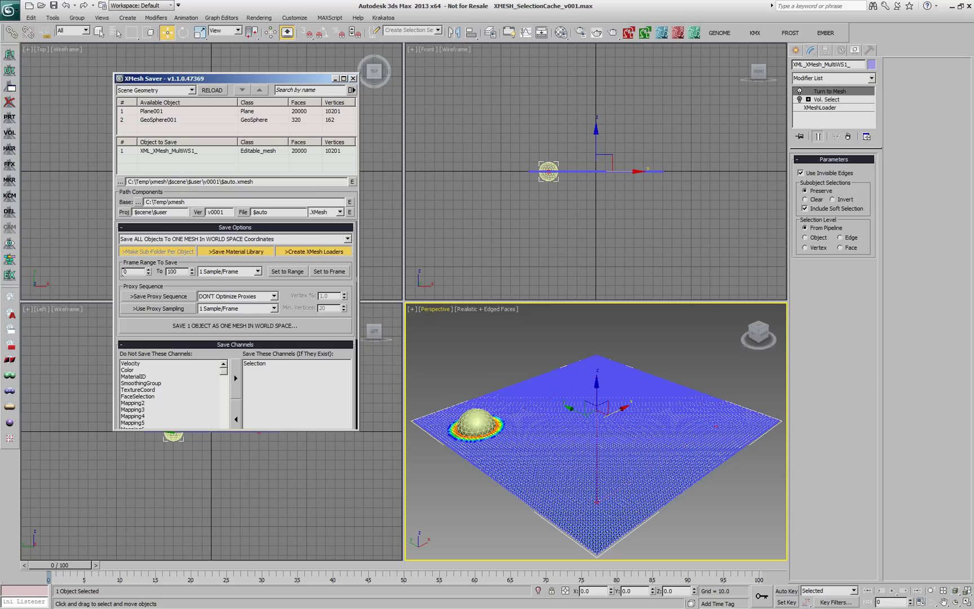
Set the XMeshLoader Frame Offset to -1 and make Vol. Select add to the loaded selection
click(820, 107)
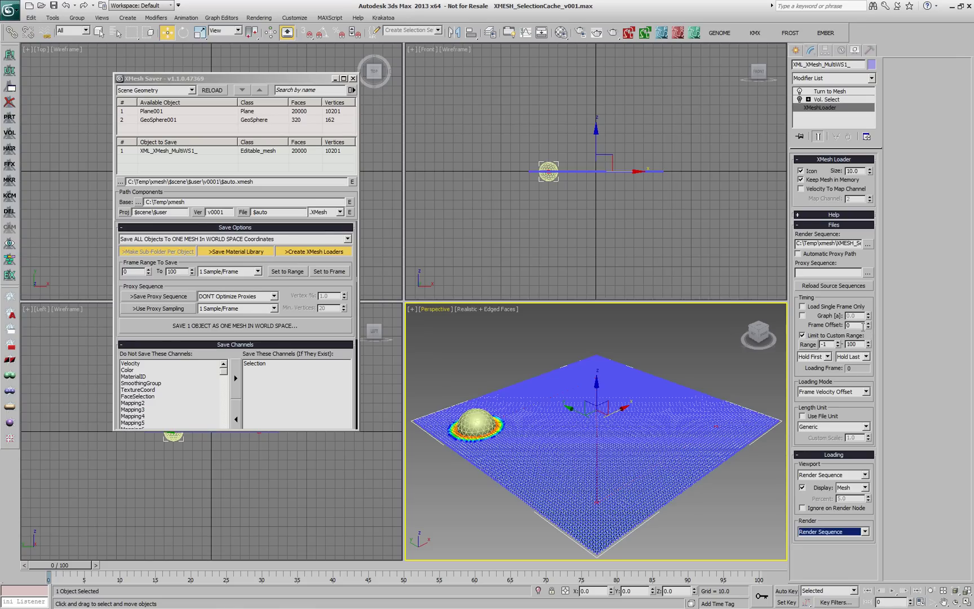
click(869, 327)
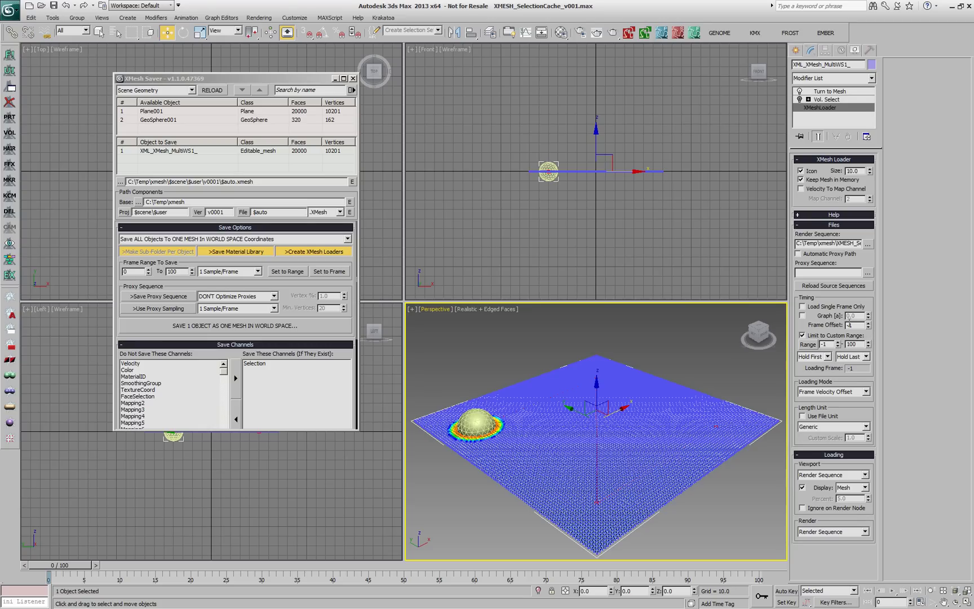
click(800, 93)
click(800, 100)
click(829, 100)
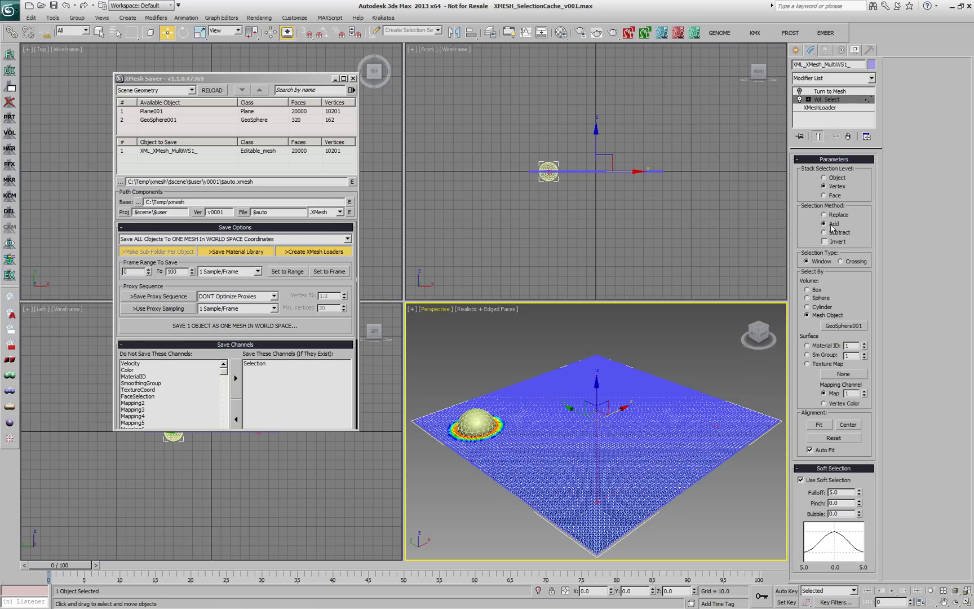
Return to frame 0 and save the accumulating selection trail as one XMesh sequence
mouse_move(62, 566)
mouse_down()
mouse_move(293, 565)
mouse_move(57, 565)
mouse_up()
key(w)
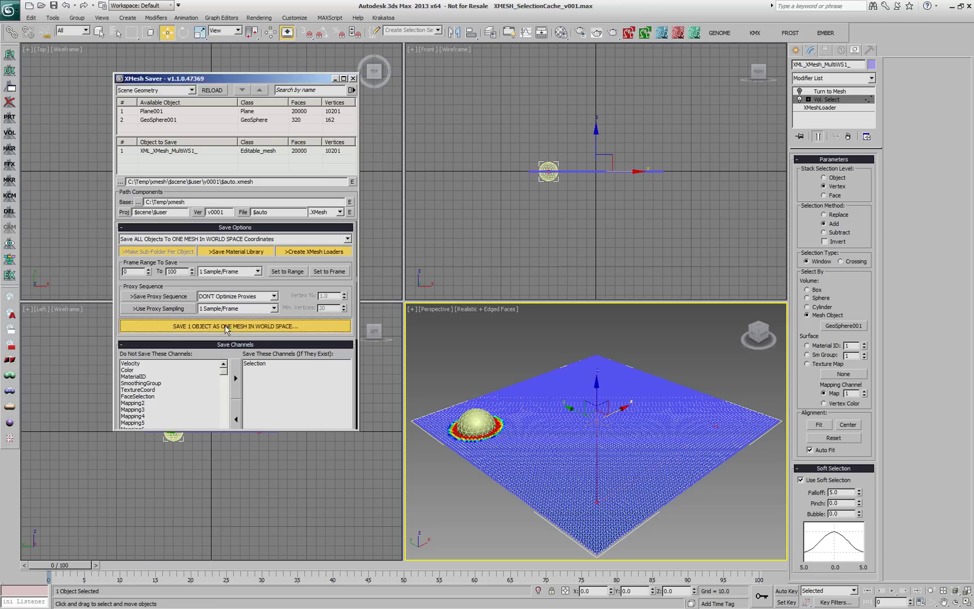
click(227, 325)
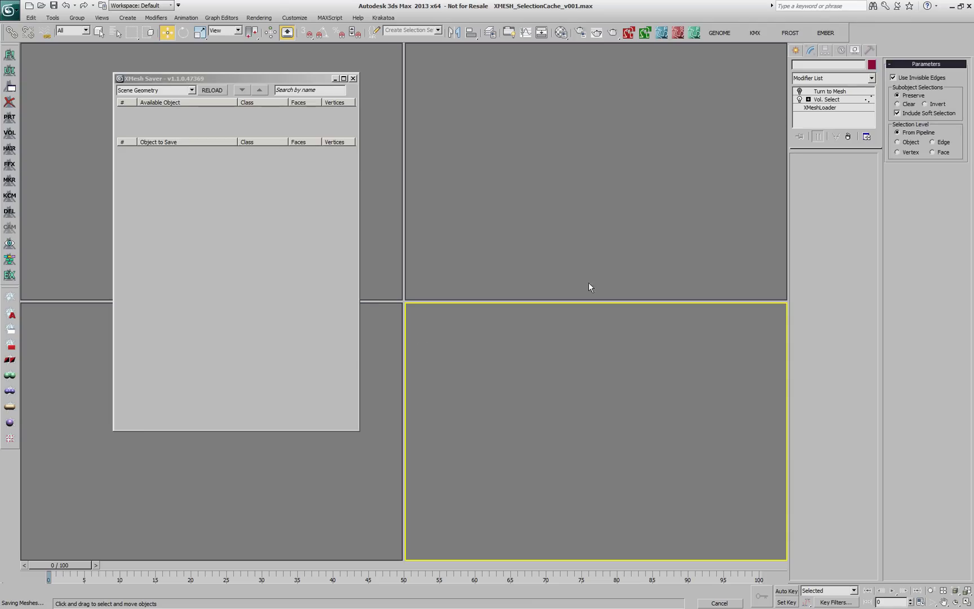
Re-enable Vol. Select and scrub the timeline to watch the selection trail build
click(800, 100)
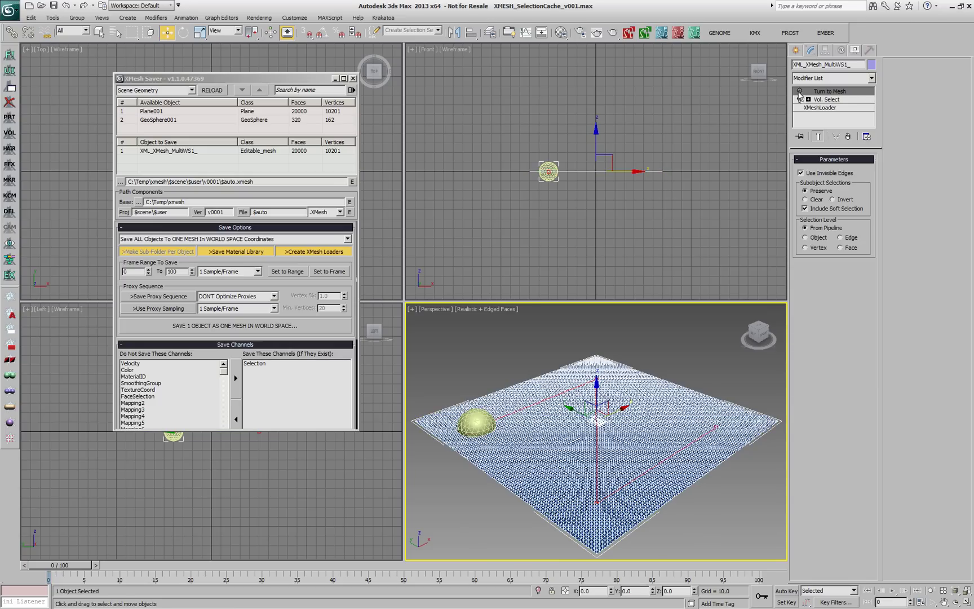
mouse_move(78, 569)
mouse_down()
mouse_move(367, 543)
mouse_move(781, 540)
mouse_up()
key(w)
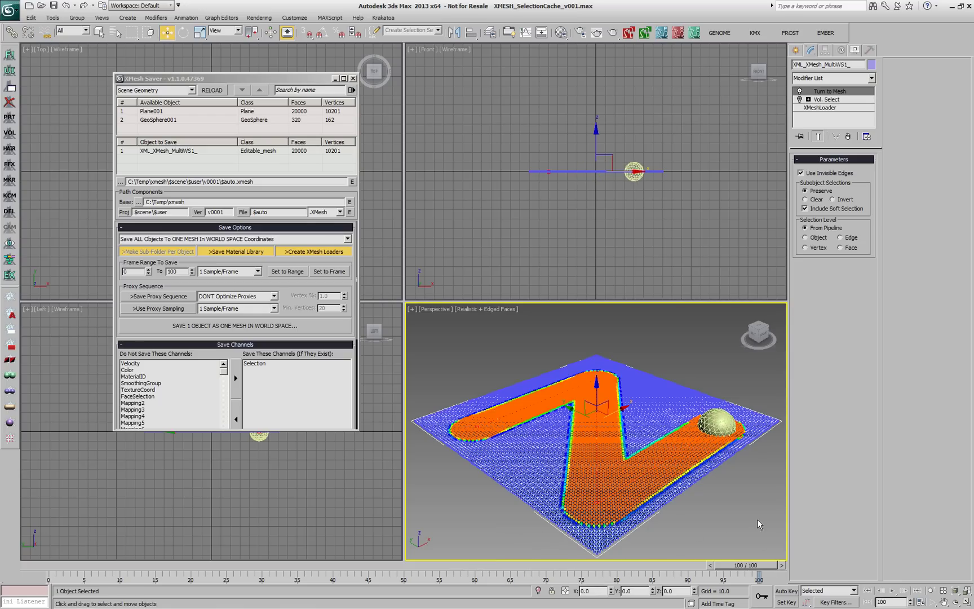
Test XMeshLoader Frame Offset 0, restore it to -1, and return to frame 0
click(828, 108)
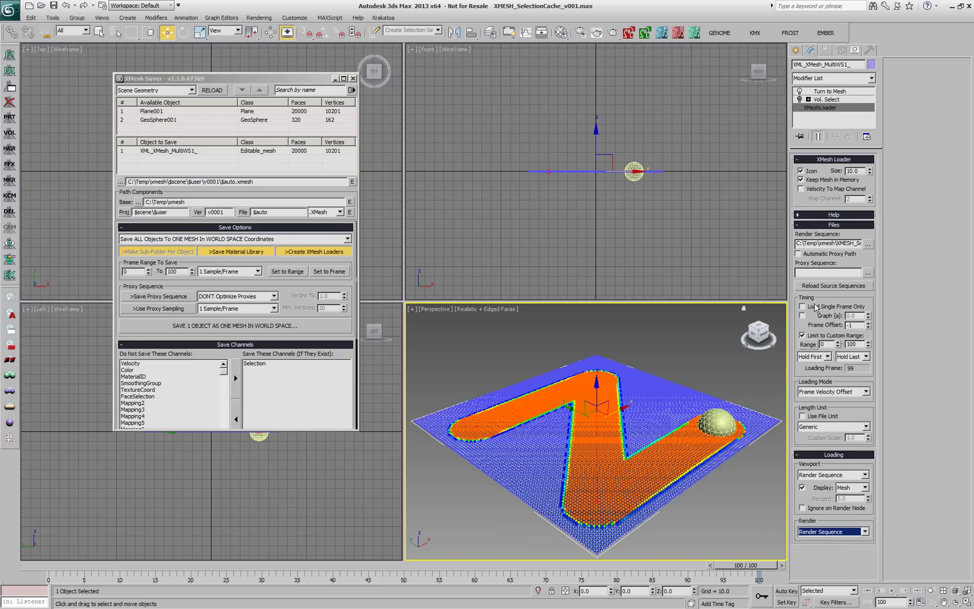
click(868, 322)
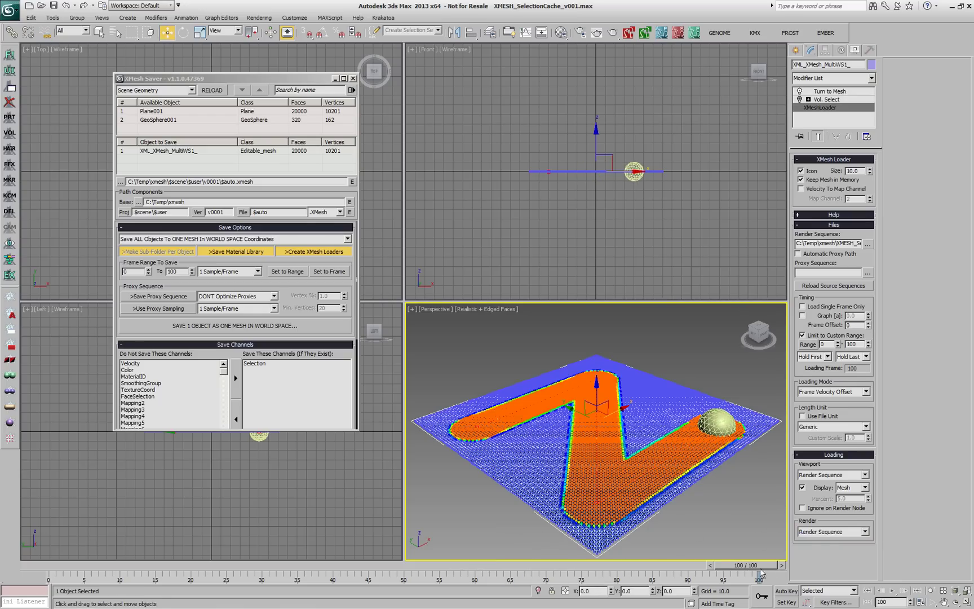
mouse_move(762, 566)
mouse_down()
mouse_move(56, 571)
mouse_move(749, 565)
mouse_up()
key(w)
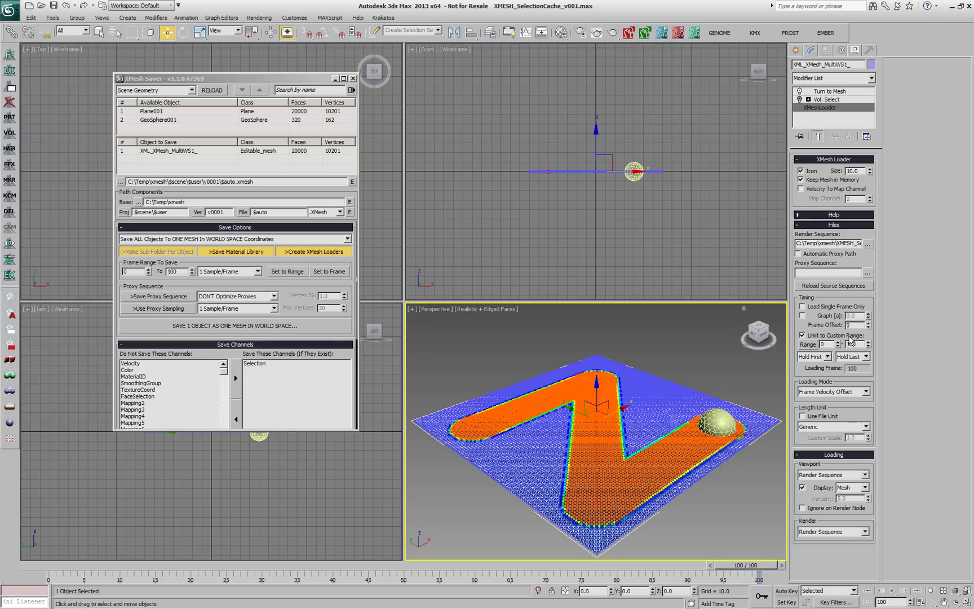
click(868, 327)
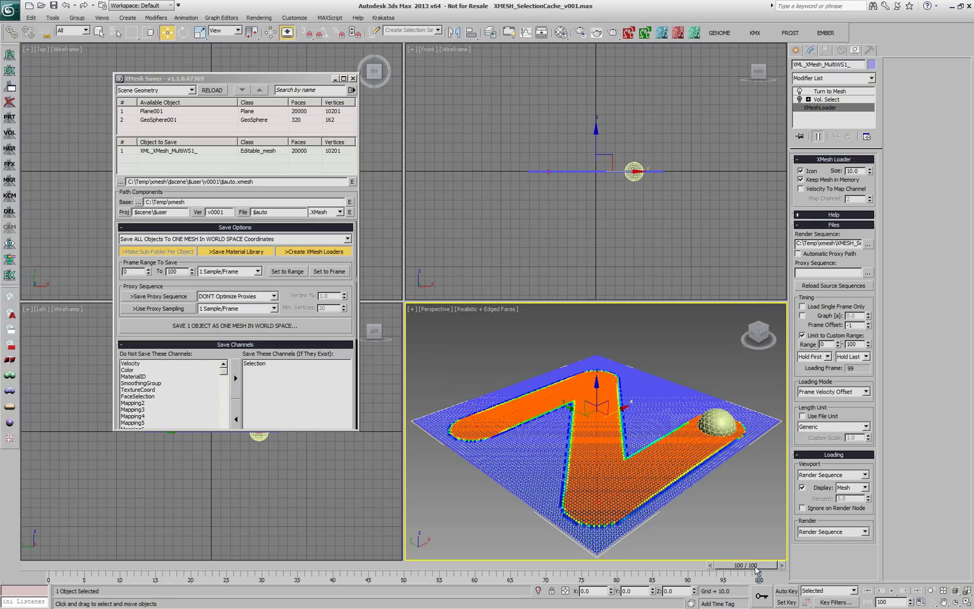
key(Home)
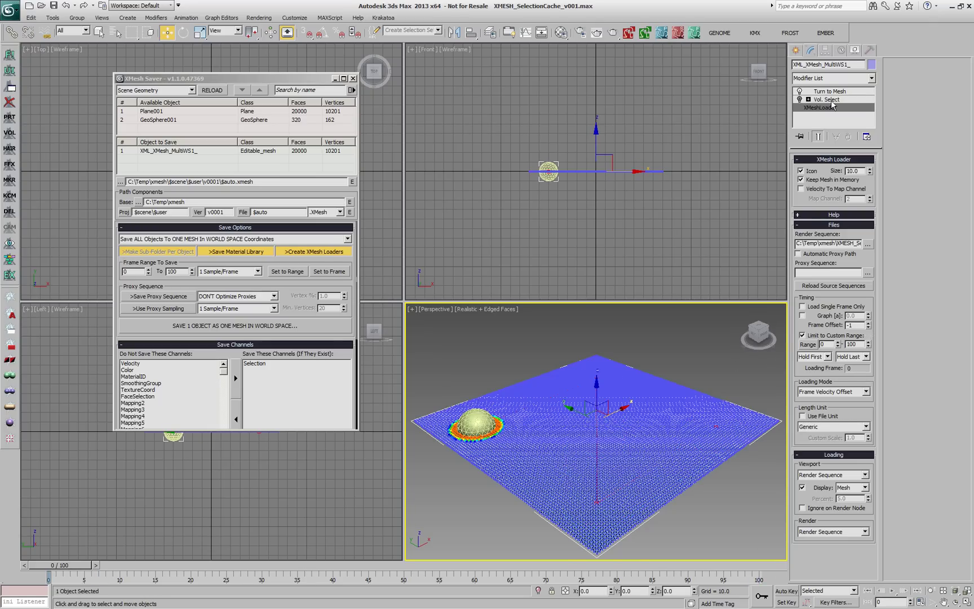
Add a Genome modifier whose Magma flow multiplies the Selection input channel by 0.9
click(839, 78)
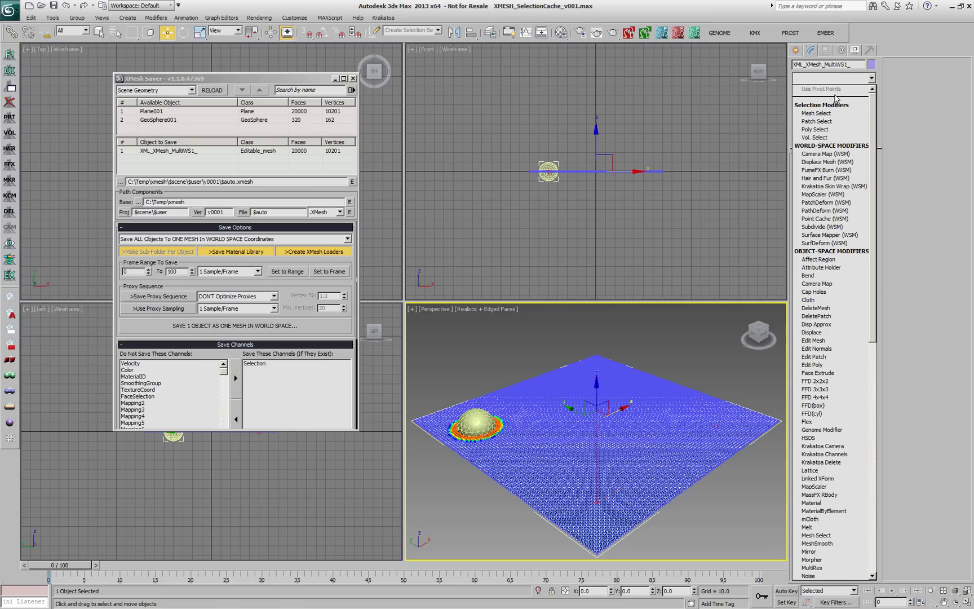
click(821, 430)
click(839, 186)
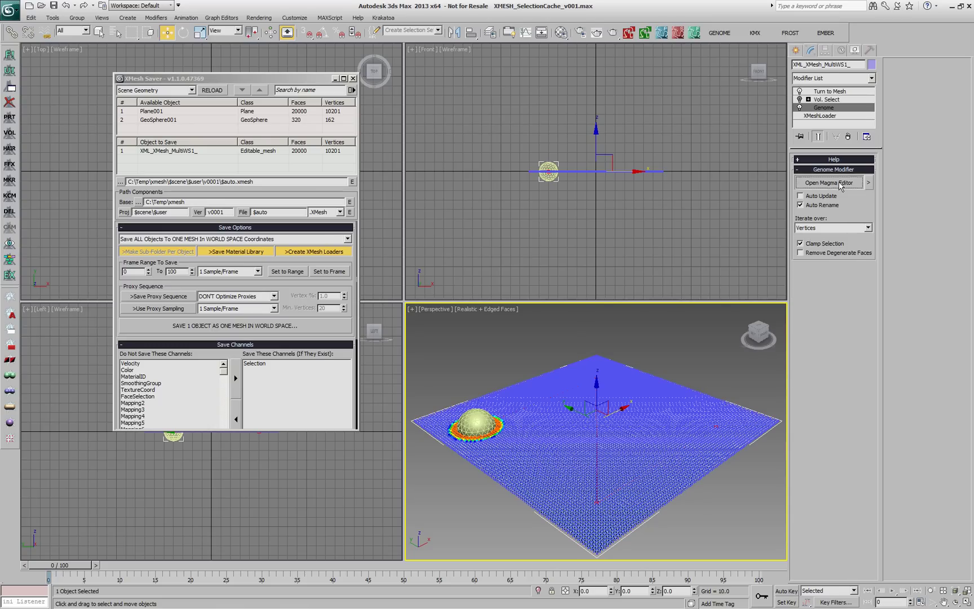
click(669, 267)
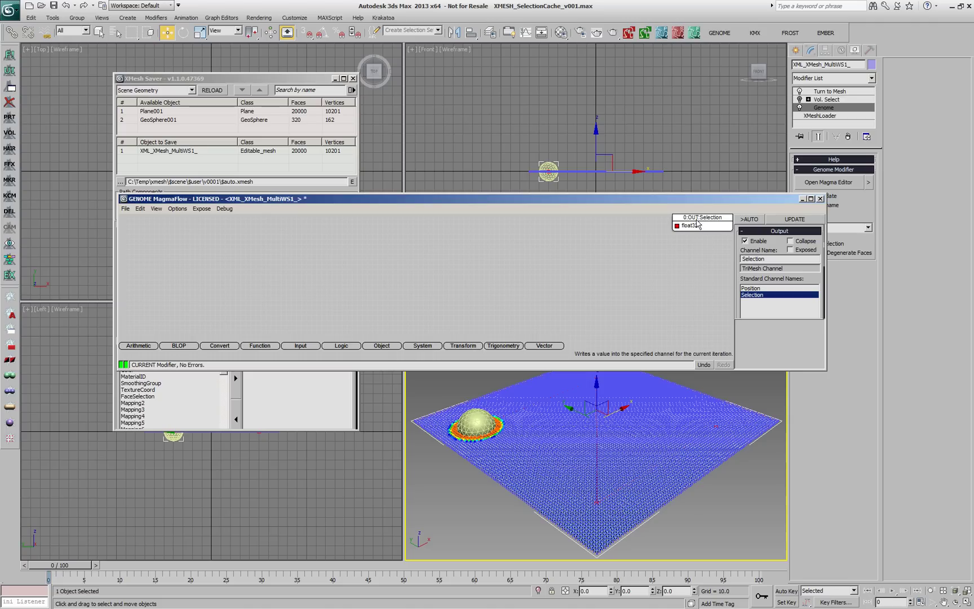
click(698, 224)
key(i)
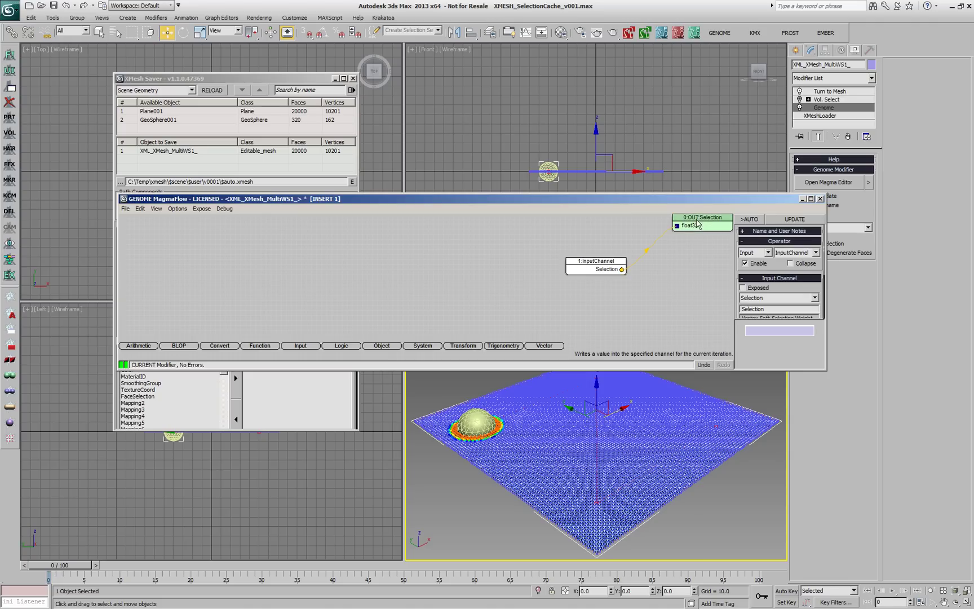
key(asterisk)
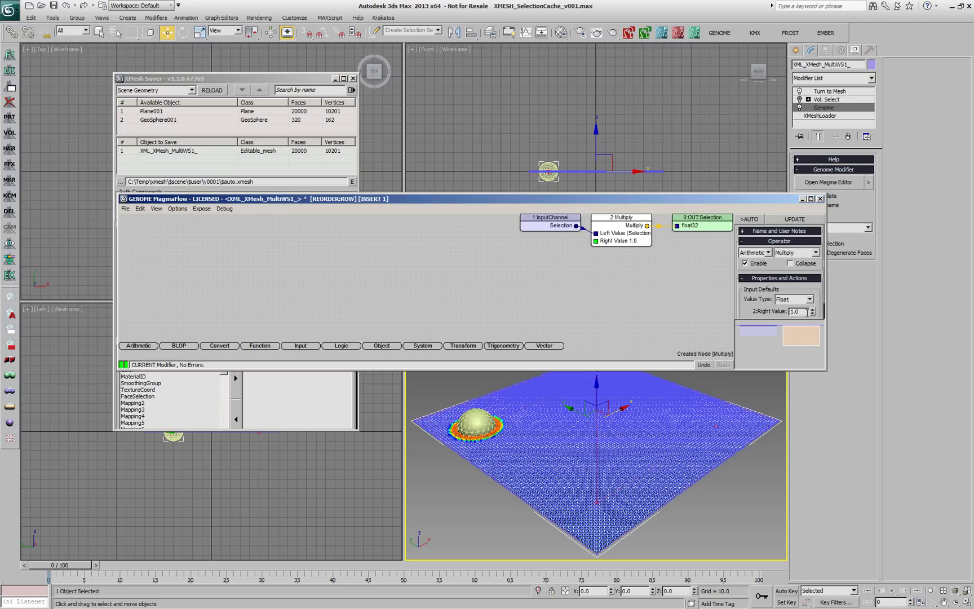
text(0.9)
With Vol. Select disabled, re-save the XMeshLoader cache as one mesh
click(820, 199)
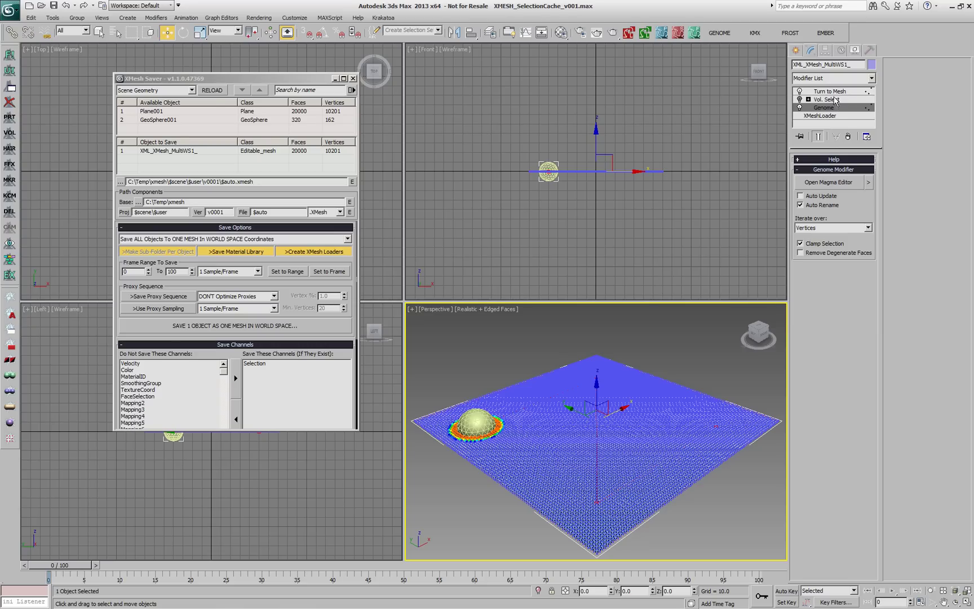
click(799, 100)
click(844, 115)
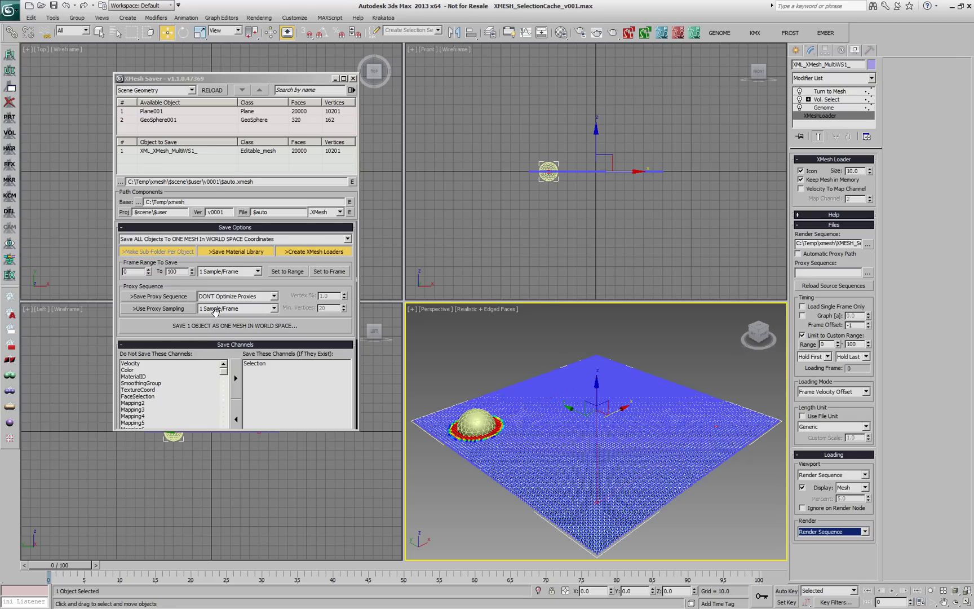
click(225, 326)
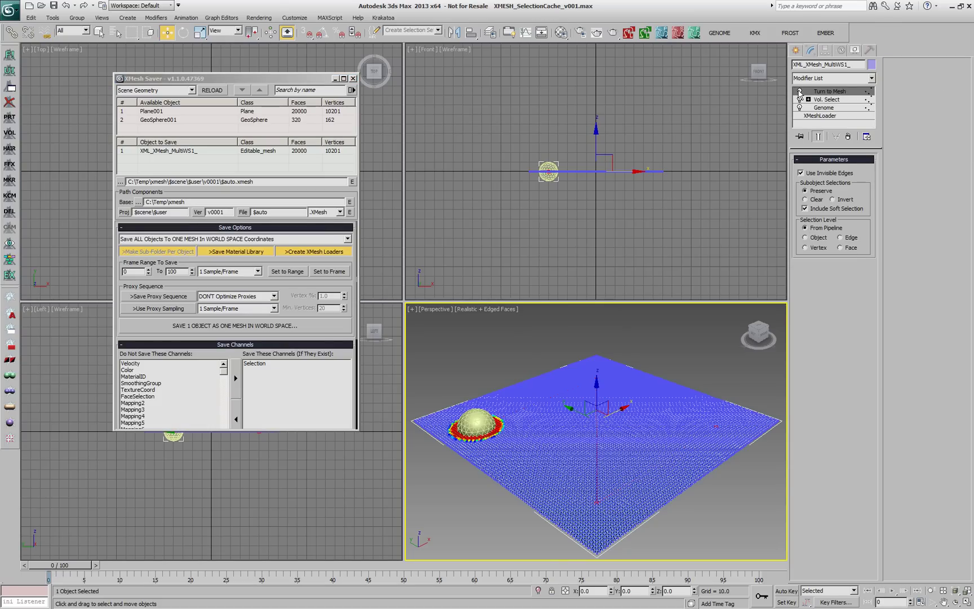
Re-enable Vol. Select and scrub the timeline to preview the fading trail, ending at frame 0
click(800, 100)
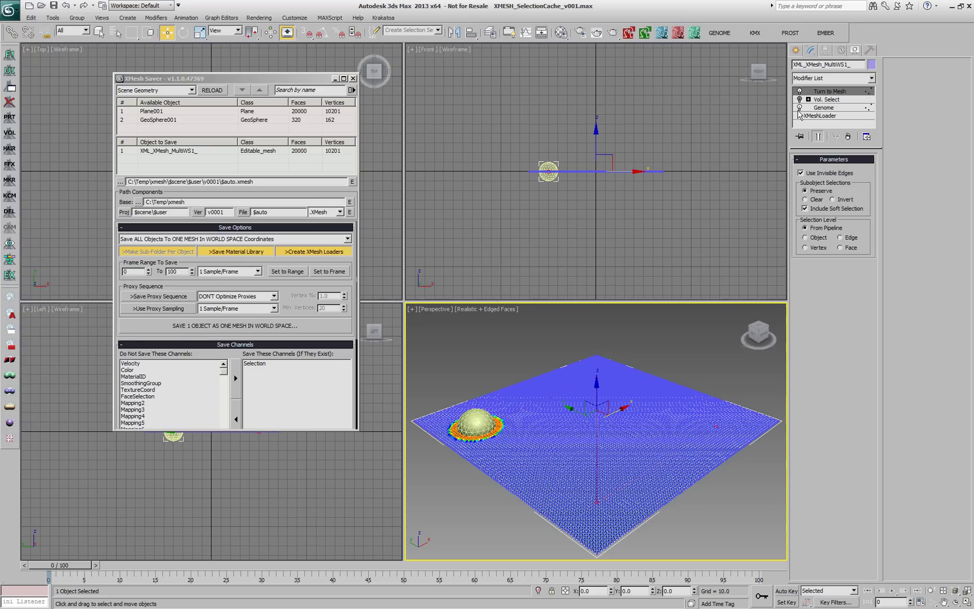
click(800, 107)
drag(84, 565, 773, 542)
key(w)
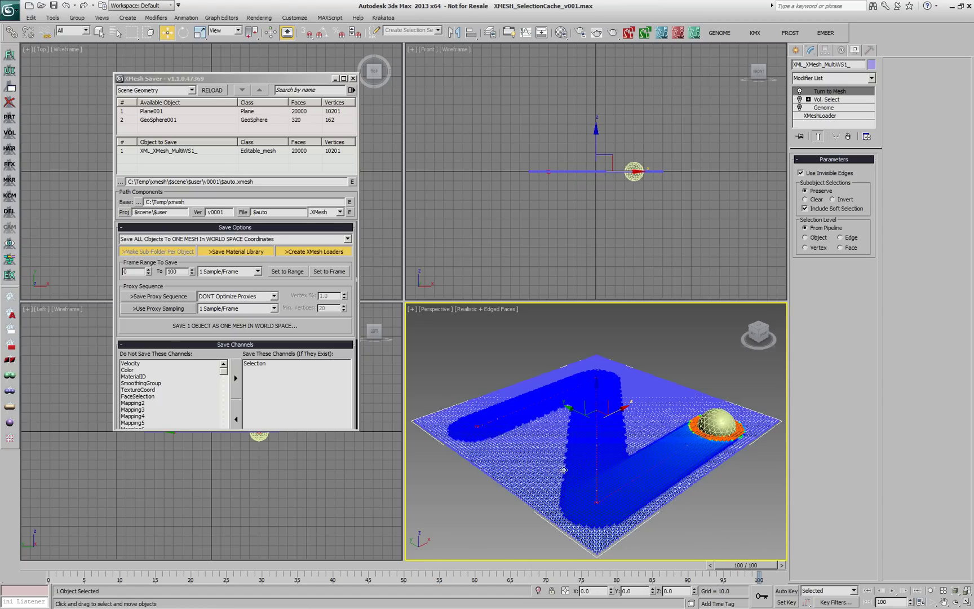
drag(745, 565, 2, 604)
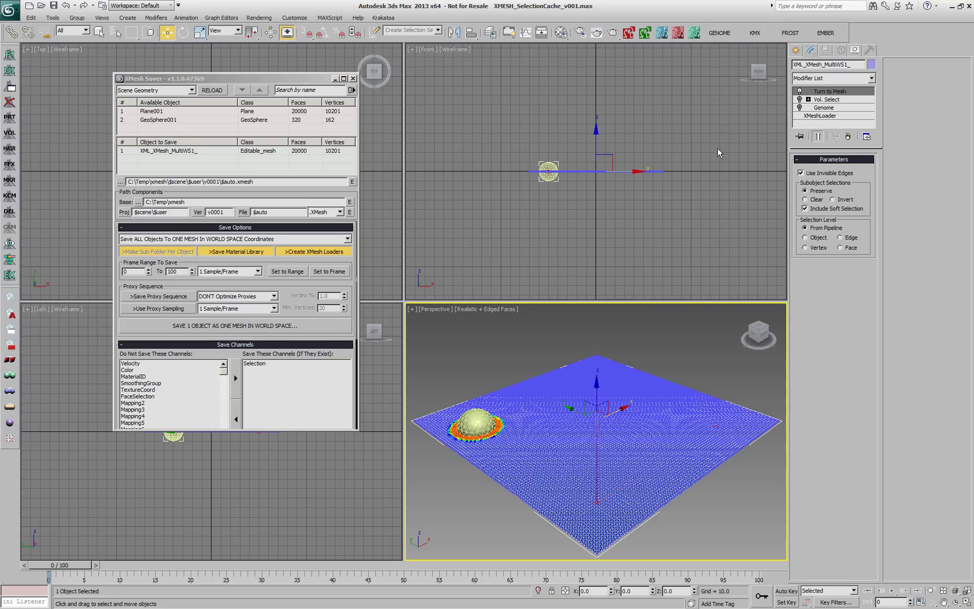
Insert a Switch node after Multiply, feeding the Selection value into its condition
click(823, 108)
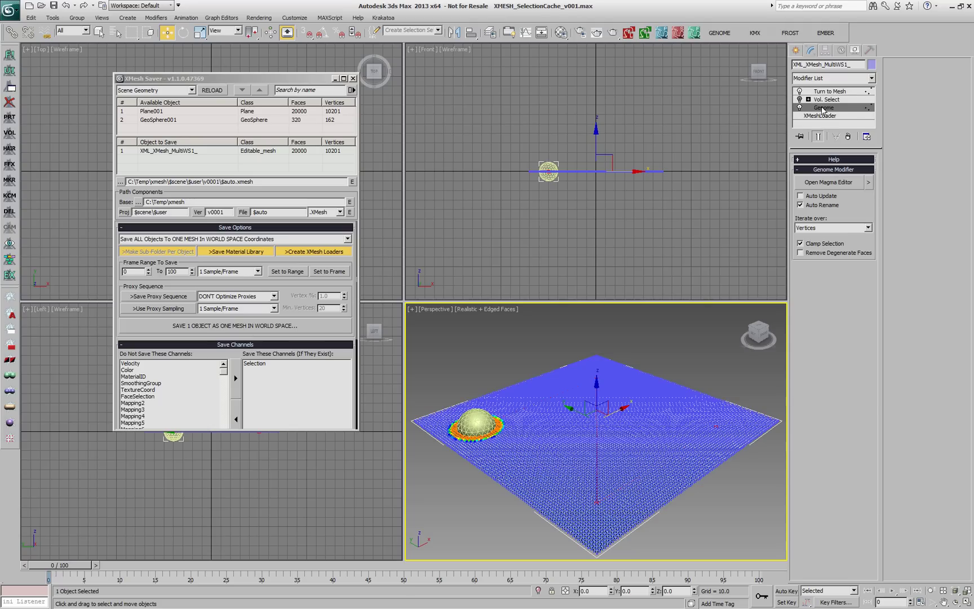
click(832, 184)
click(626, 237)
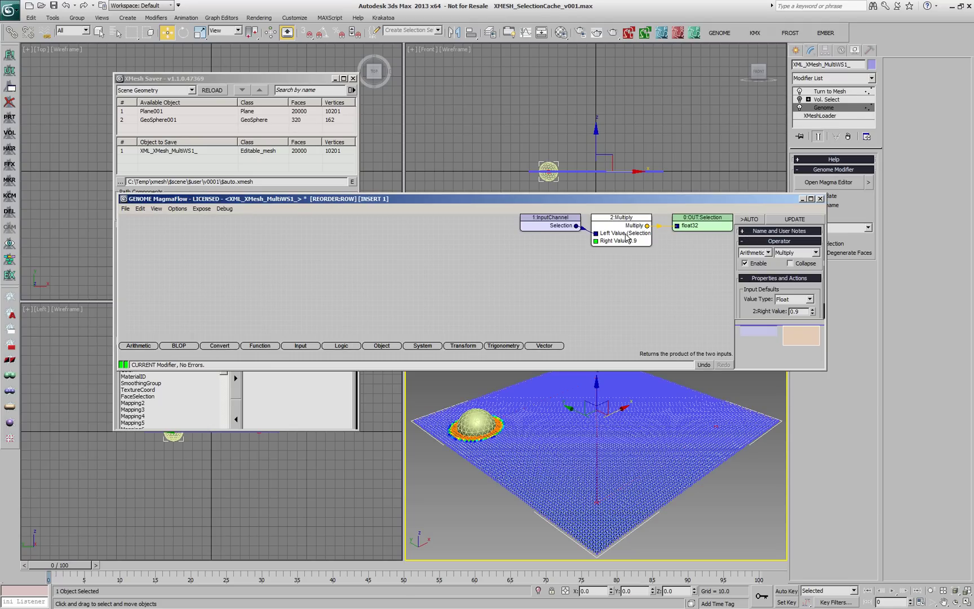
key(s)
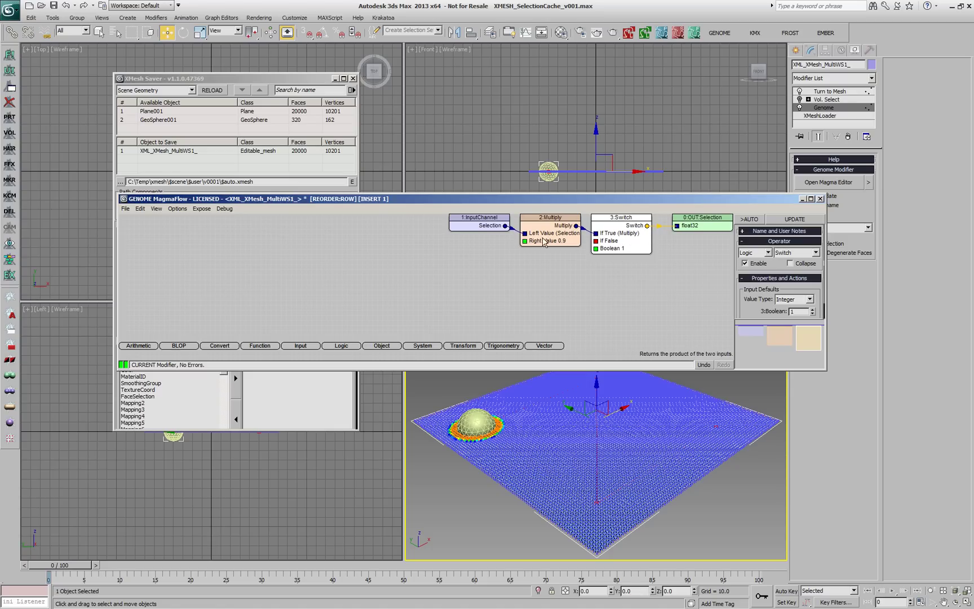
drag(506, 228, 586, 252)
click(587, 252)
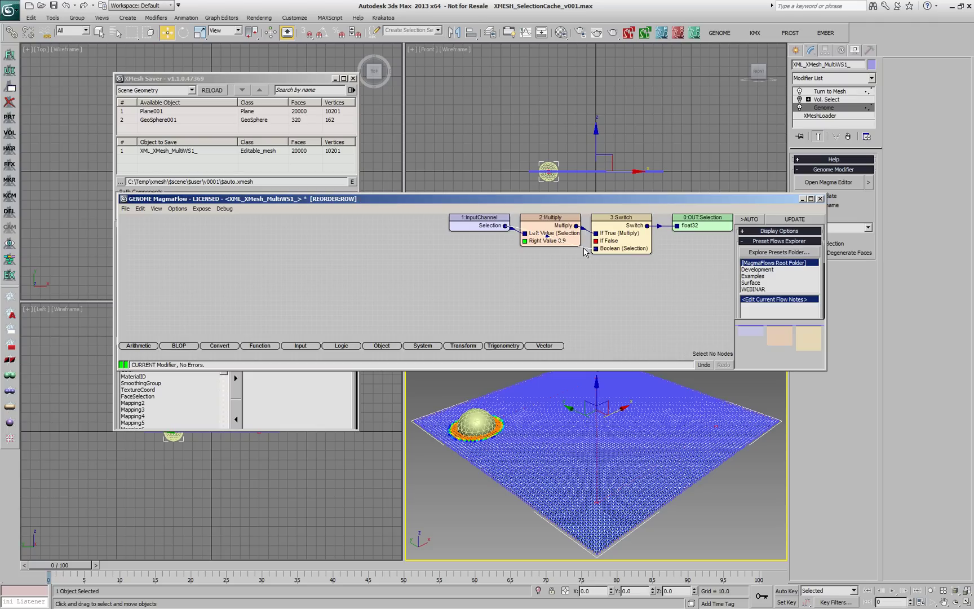
Drive the Switch with a Greater-than-0.01 test and a 0.0 If False value
right_click(587, 252)
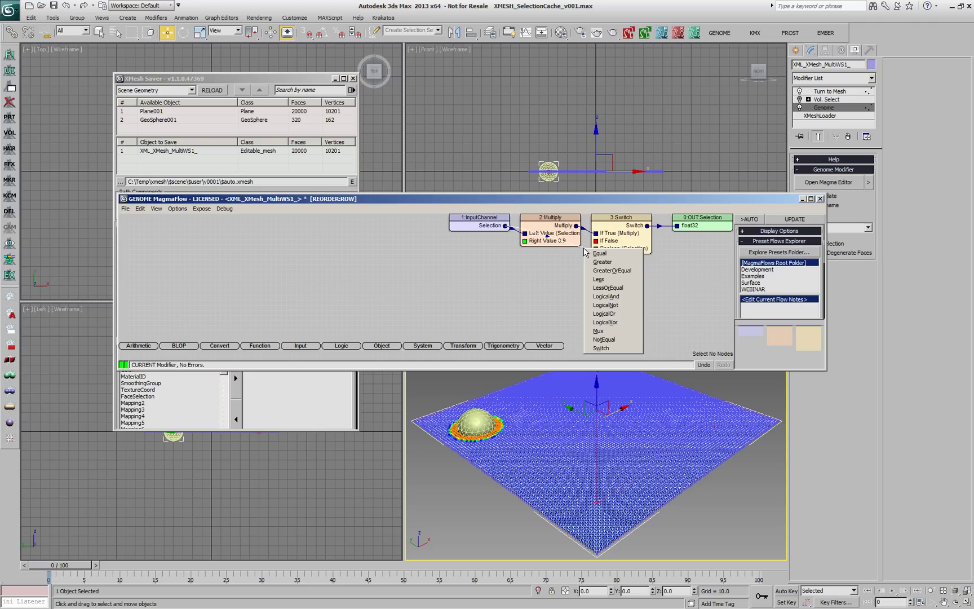
click(608, 261)
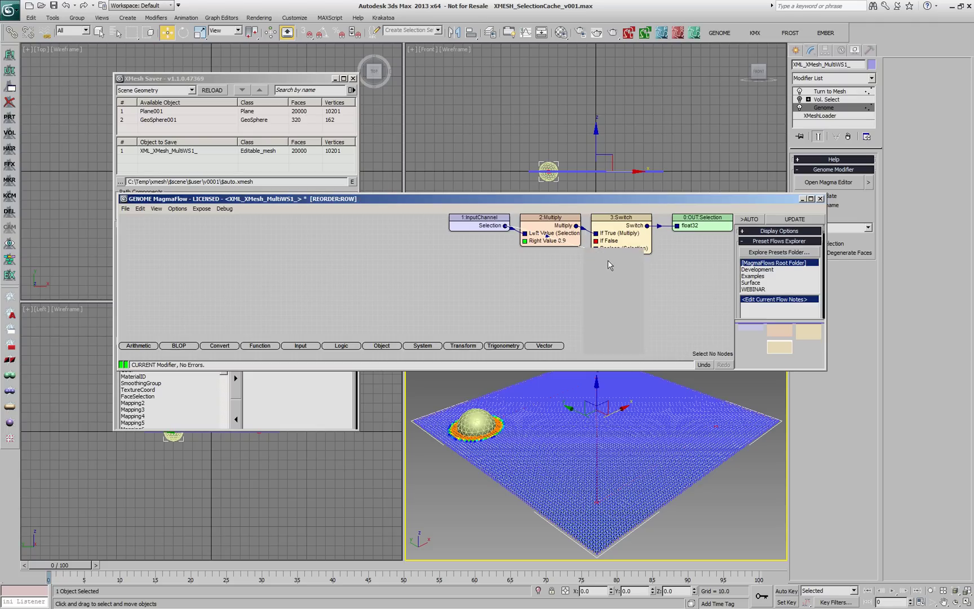
scroll(792, 300, down, 1)
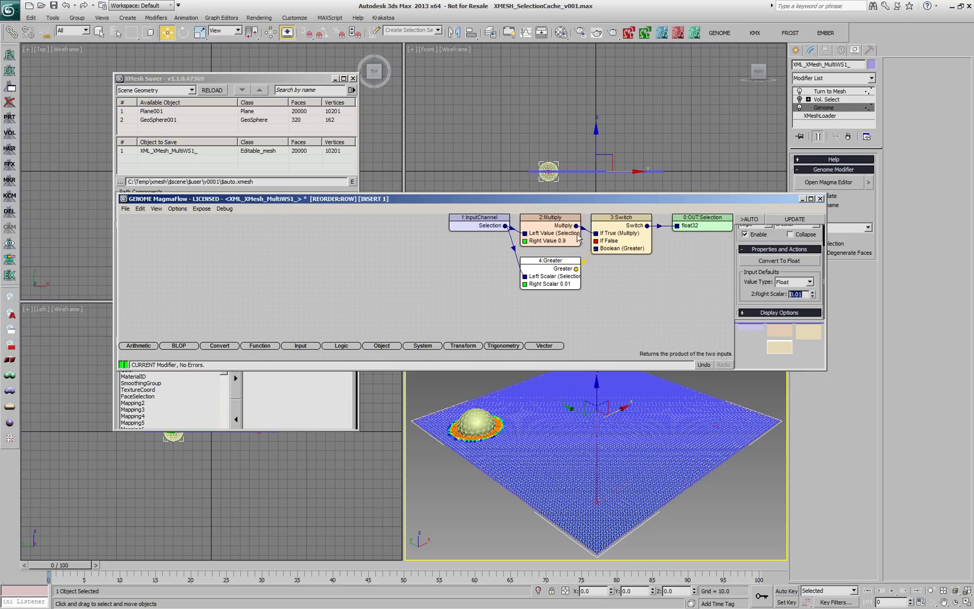
click(620, 238)
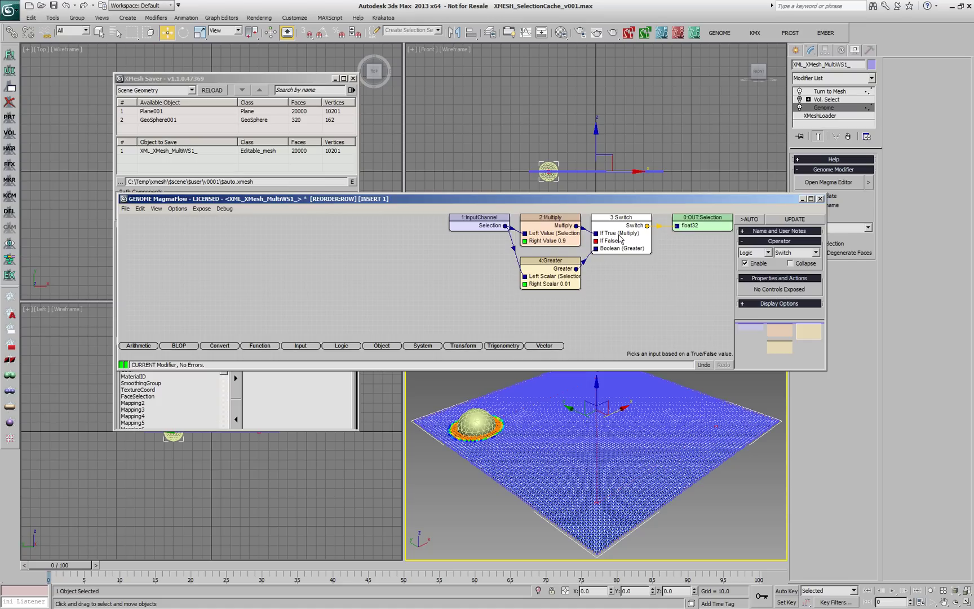
double_click(621, 239)
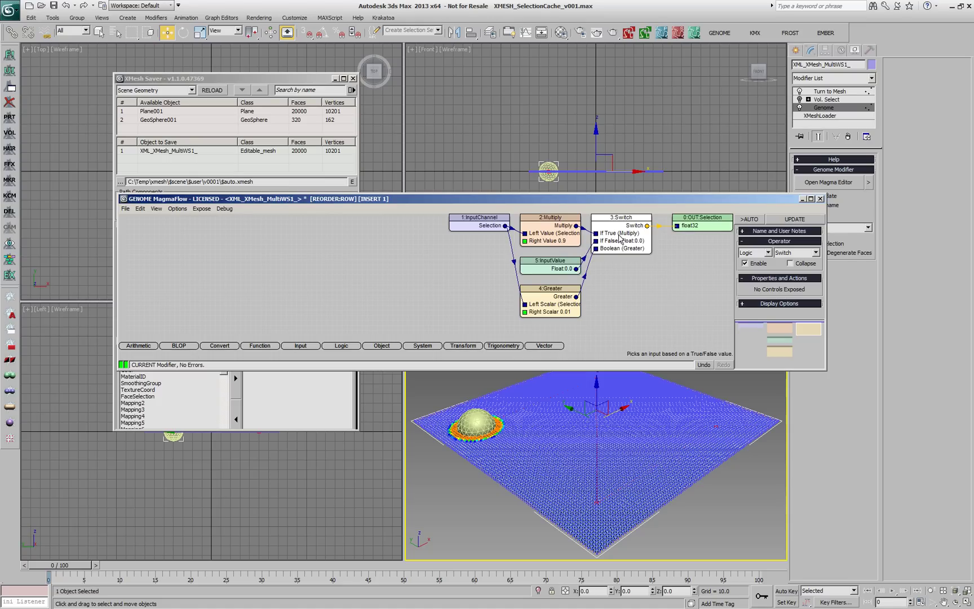
click(820, 198)
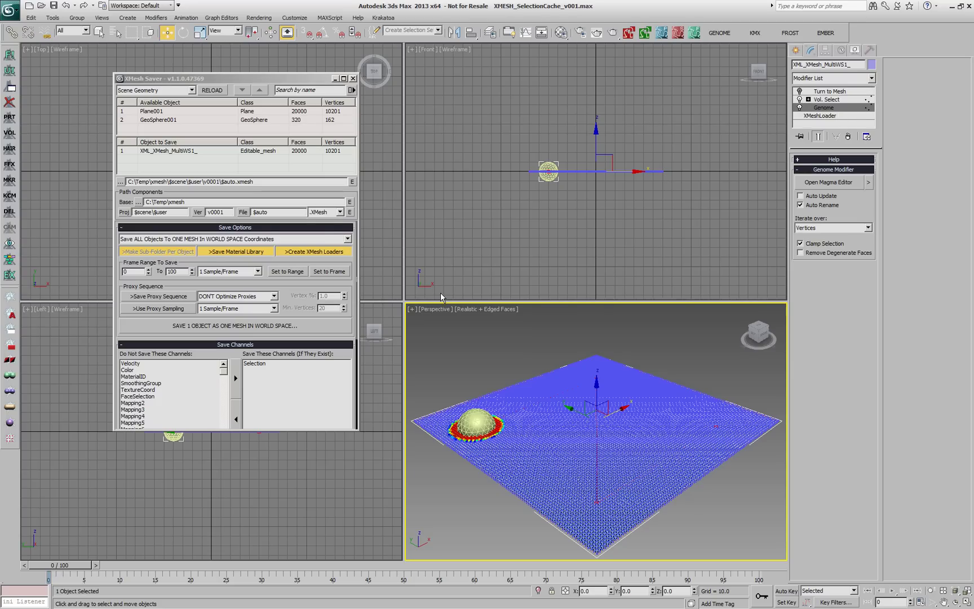
Re-save the thresholded cache, re-enable Vol. Select, and scrub to frame 100 to check the trail
click(347, 331)
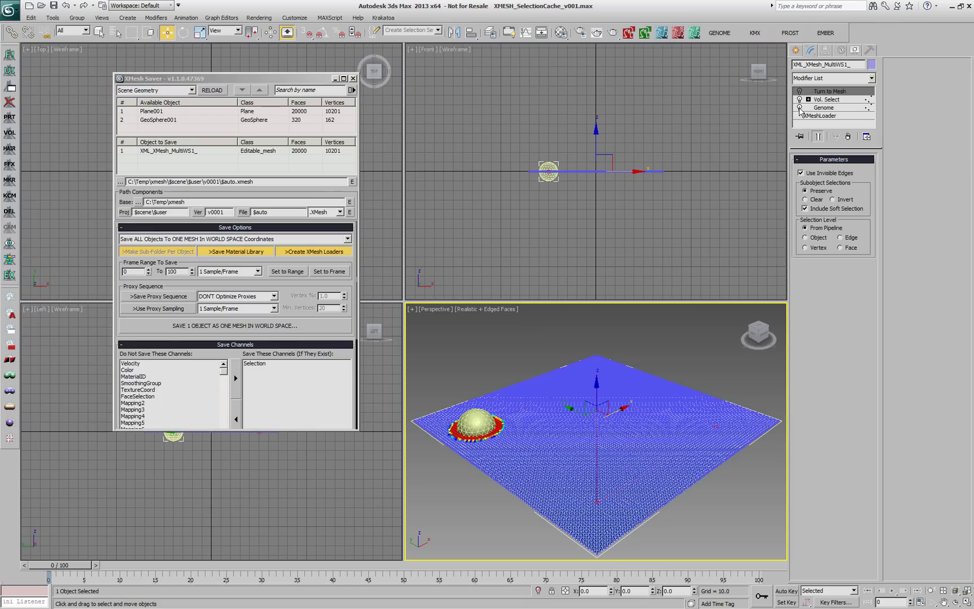
click(799, 99)
drag(64, 568, 753, 527)
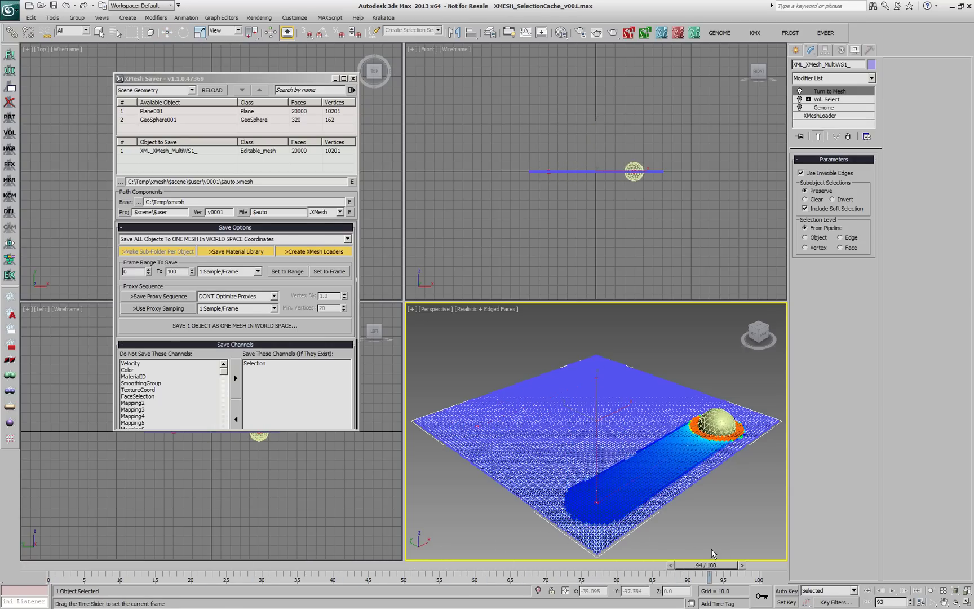
key(w)
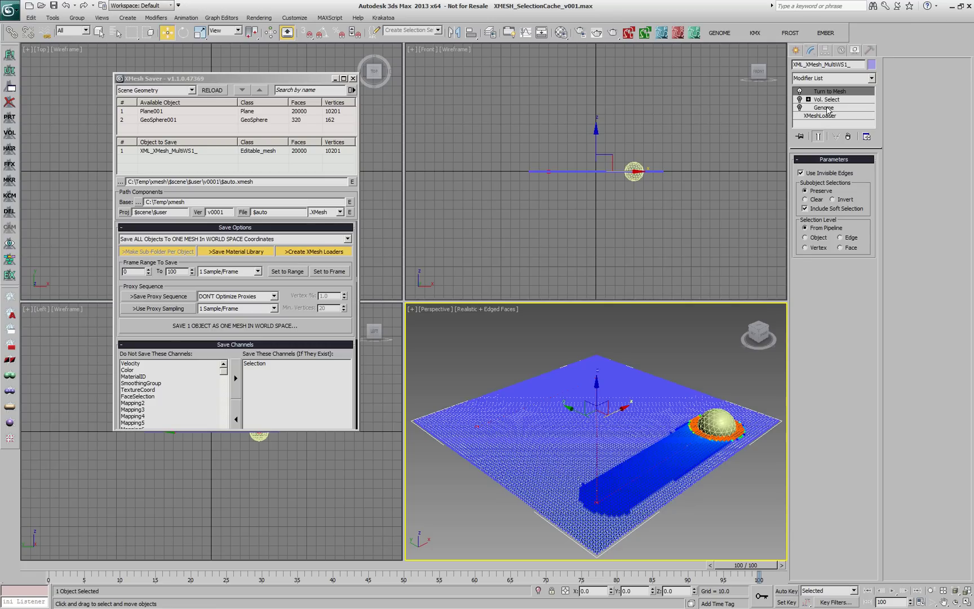
Raise the Greater node's threshold to 0.1 in the Magma node graph
click(827, 108)
click(829, 182)
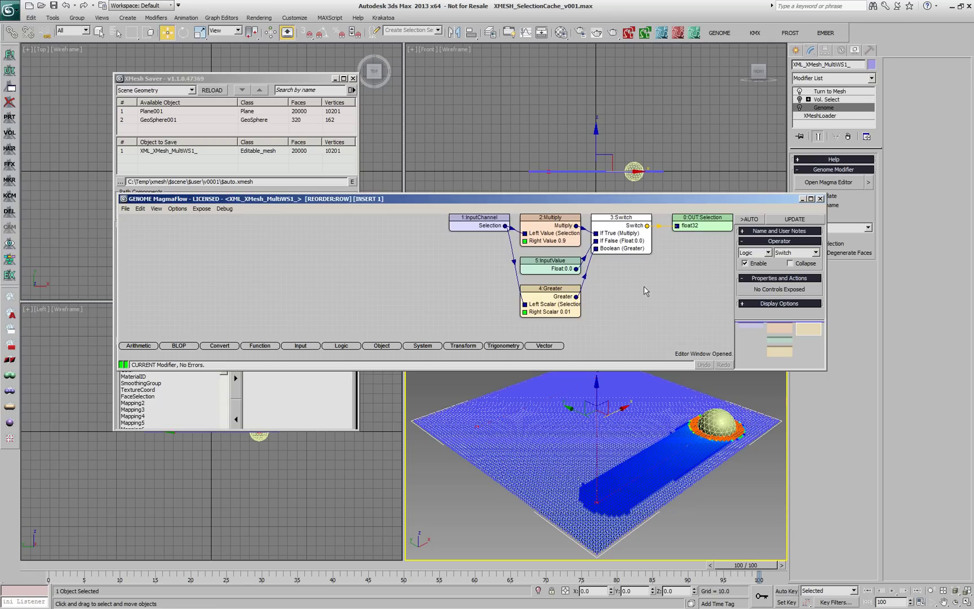
click(546, 307)
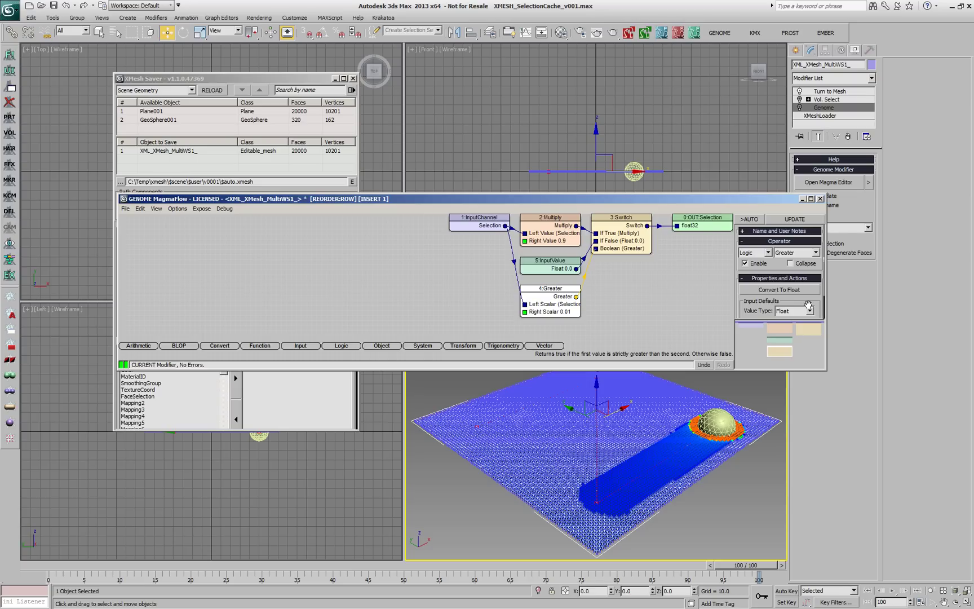
scroll(803, 299, down, 2)
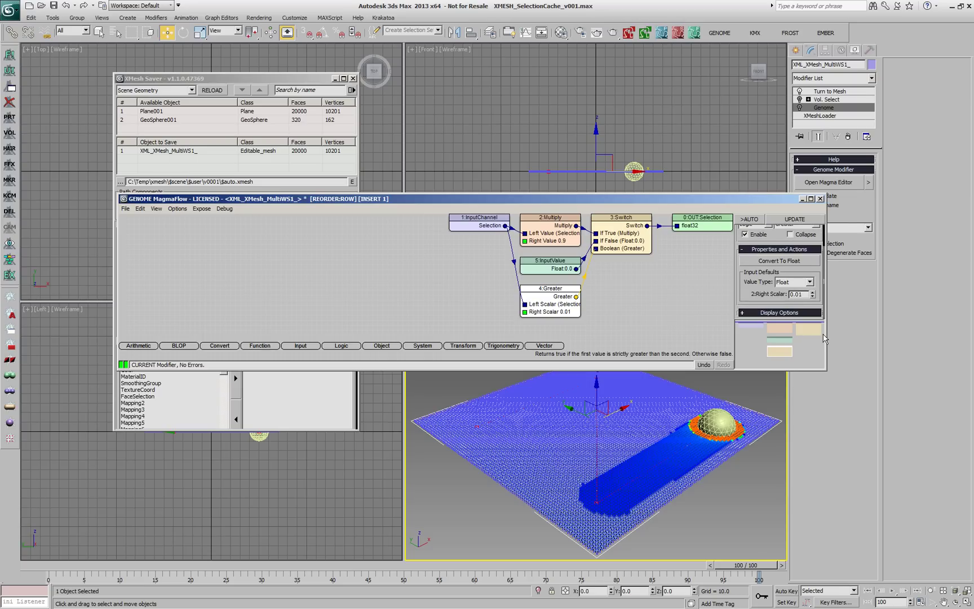
key(BackSpace)
key(Return)
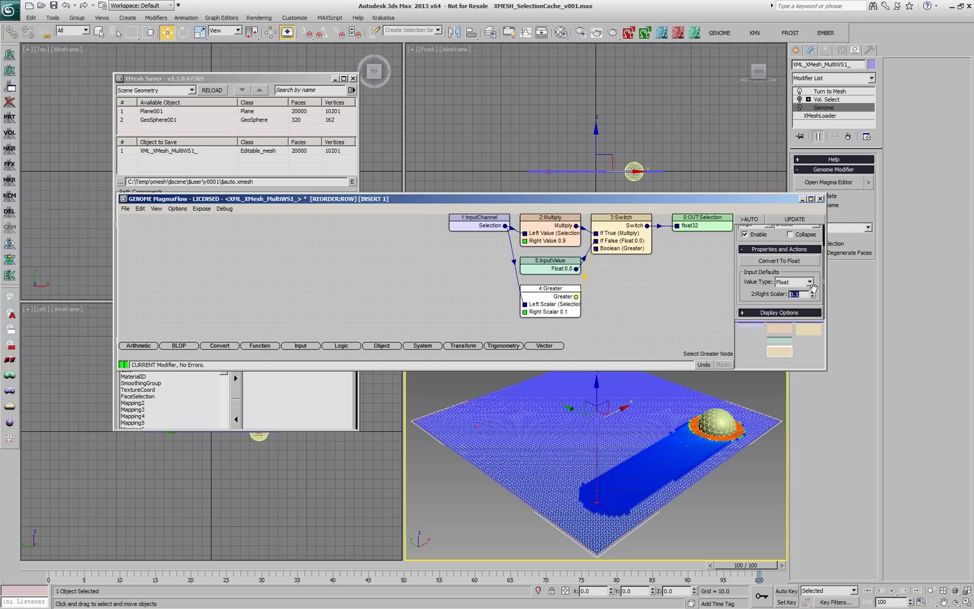
click(821, 198)
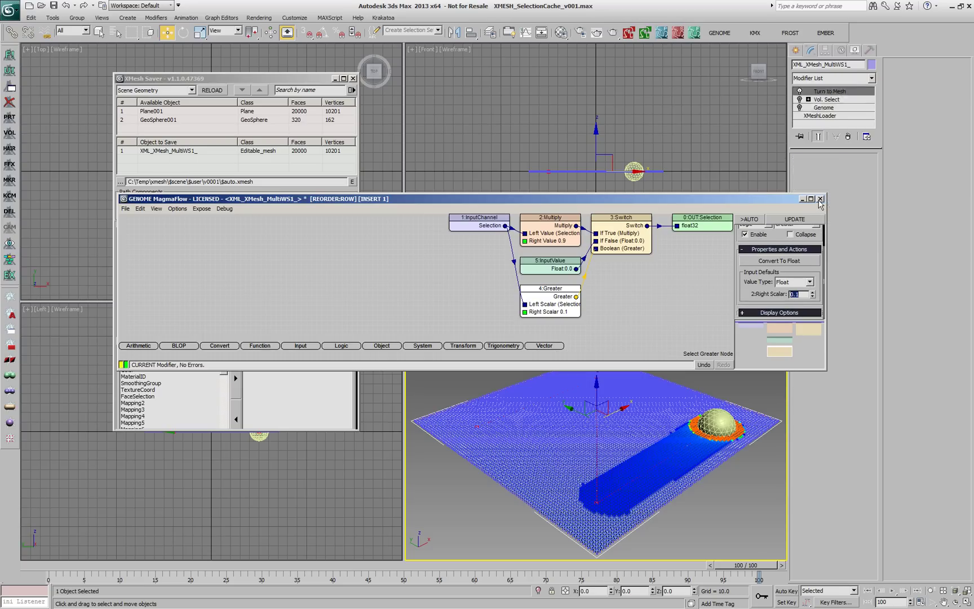
Refresh the Genome modifier and save the mesh with its selection trail to an XMesh cache
click(801, 101)
click(800, 107)
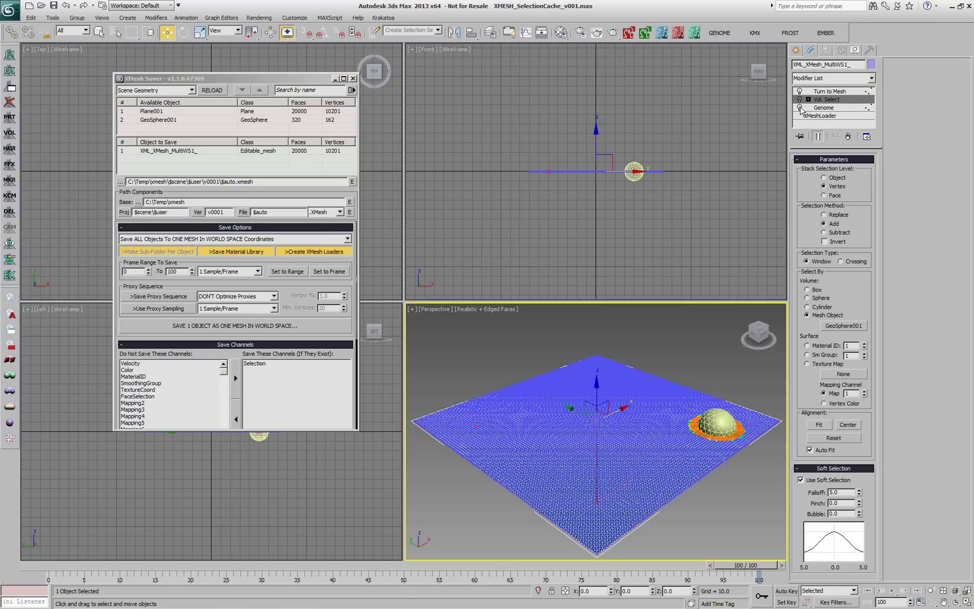
click(800, 107)
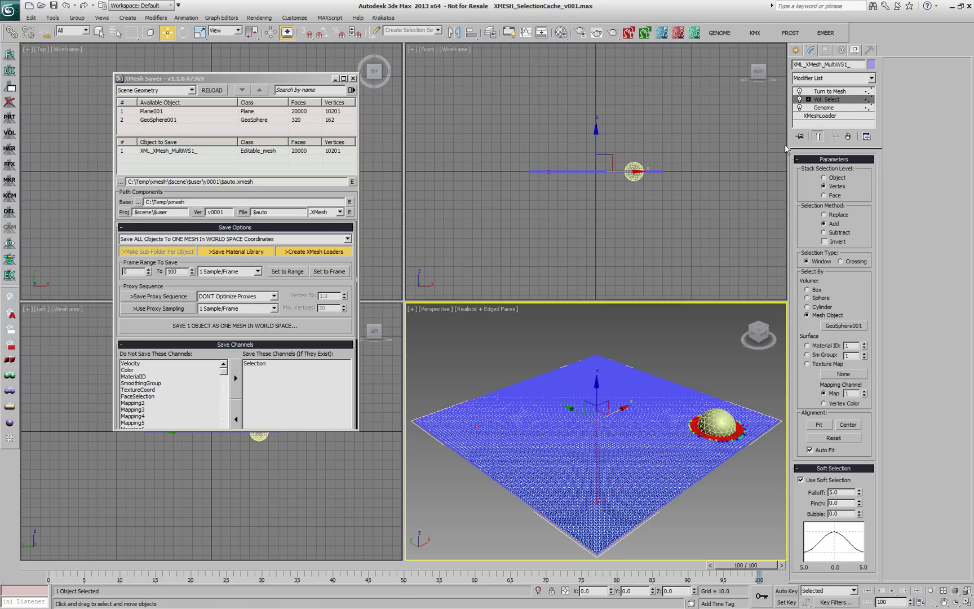
click(280, 326)
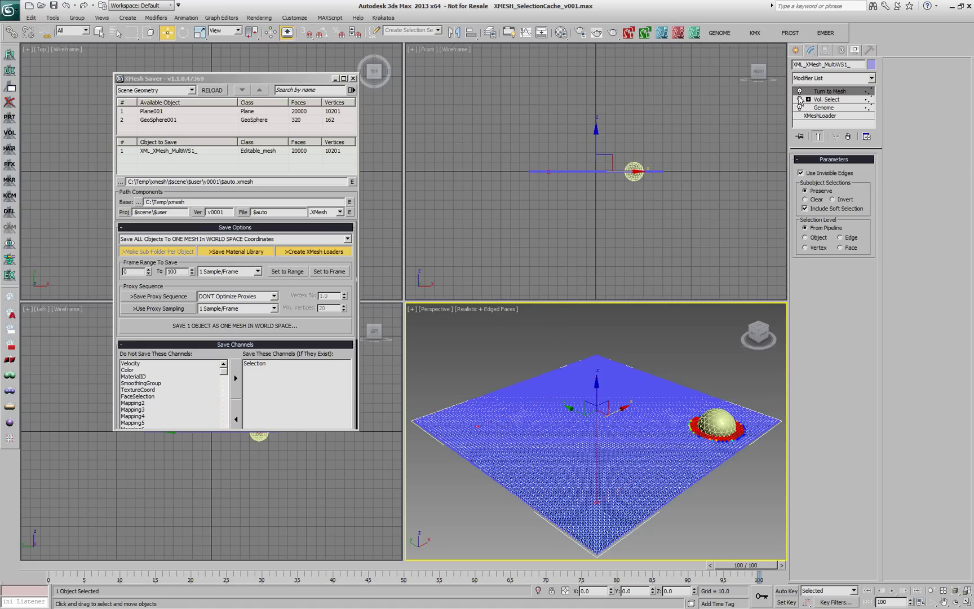
Set the XMesh Loader frame offset to 0, previewing frames 34 and 15
click(800, 107)
drag(40, 563, 775, 535)
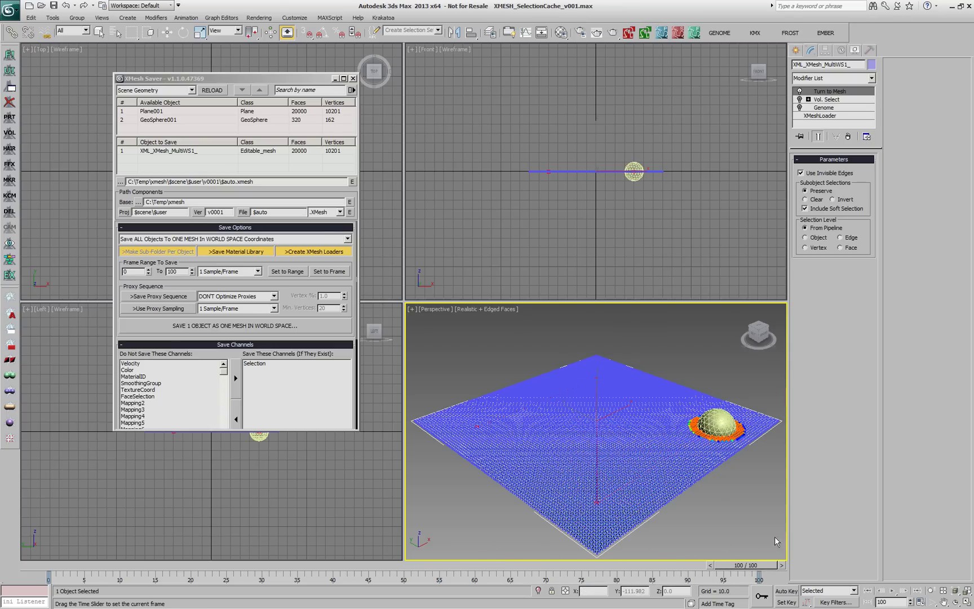
key(w)
click(832, 115)
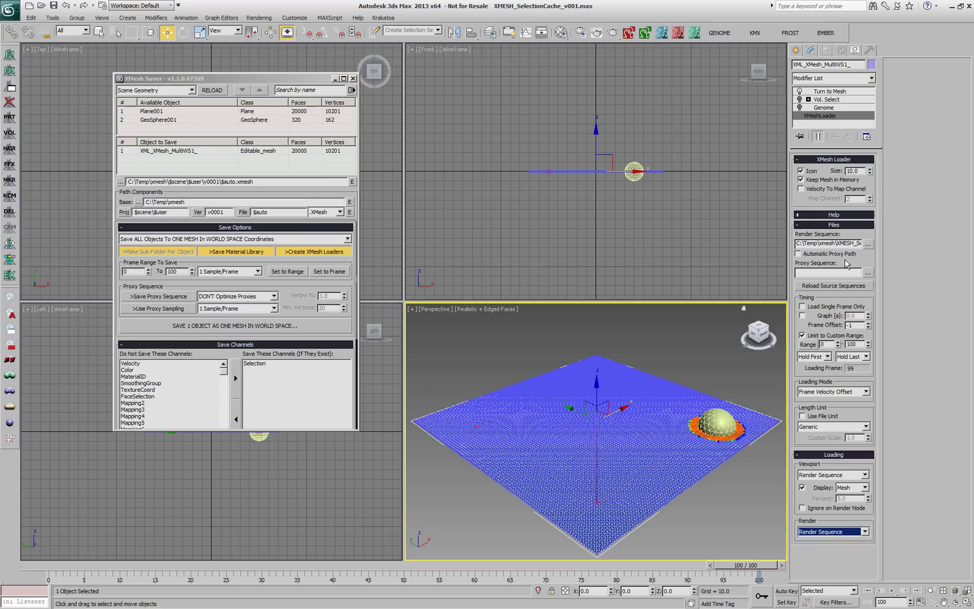
click(868, 323)
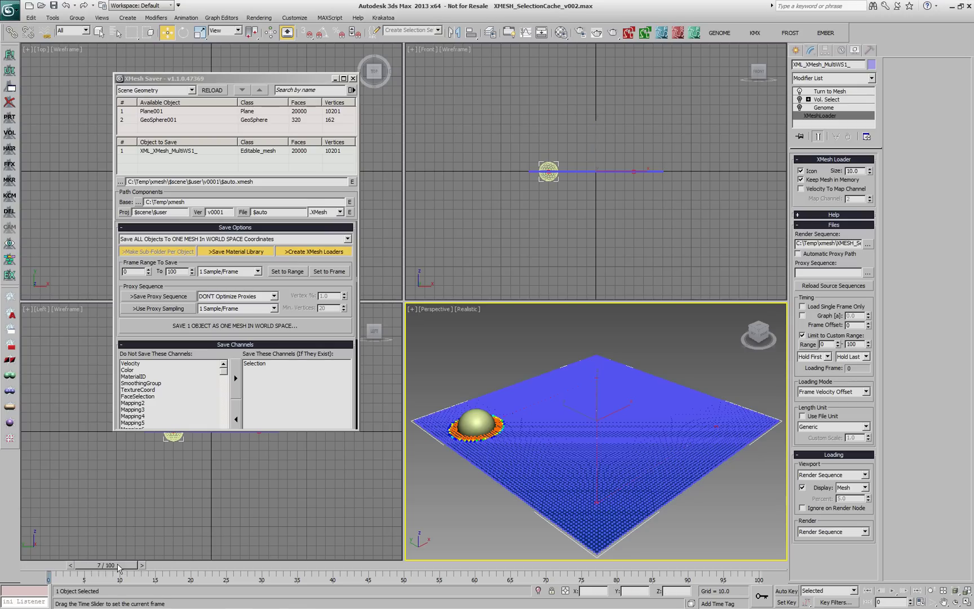
drag(71, 567, 193, 550)
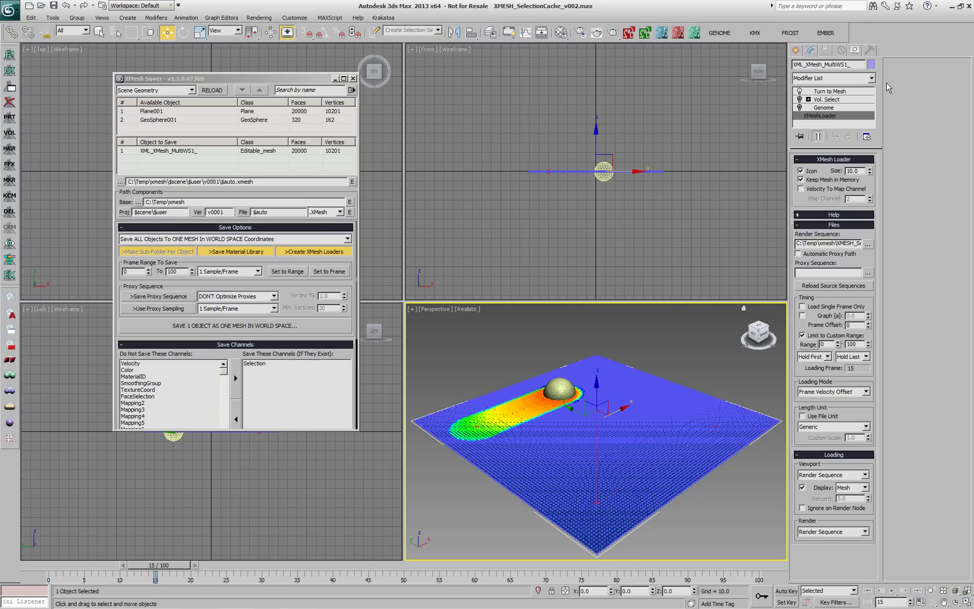
click(850, 92)
Add a Push modifier of -7.25 above Turn to Mesh and scrub the timeline to check the dent
click(857, 80)
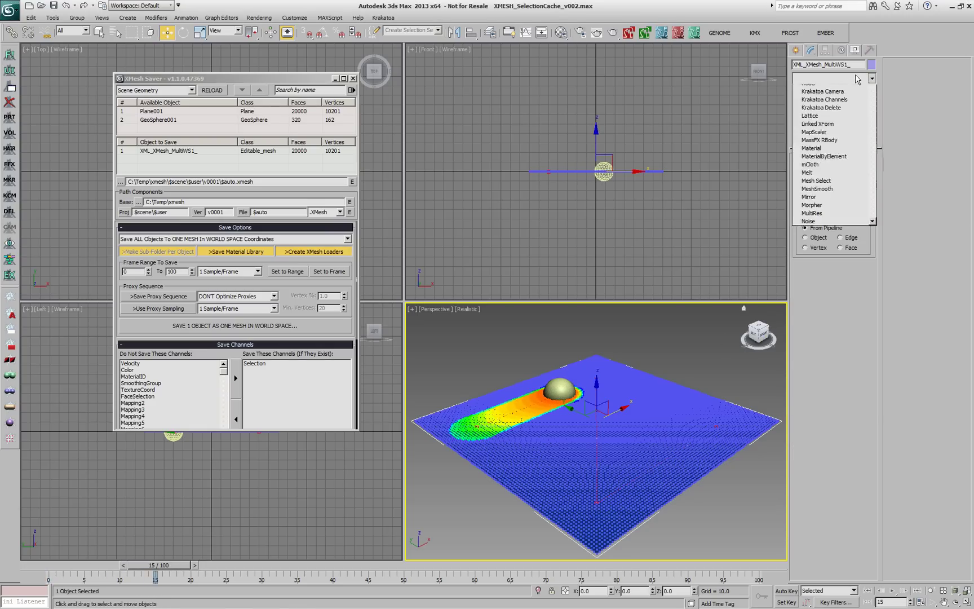
drag(874, 116, 874, 369)
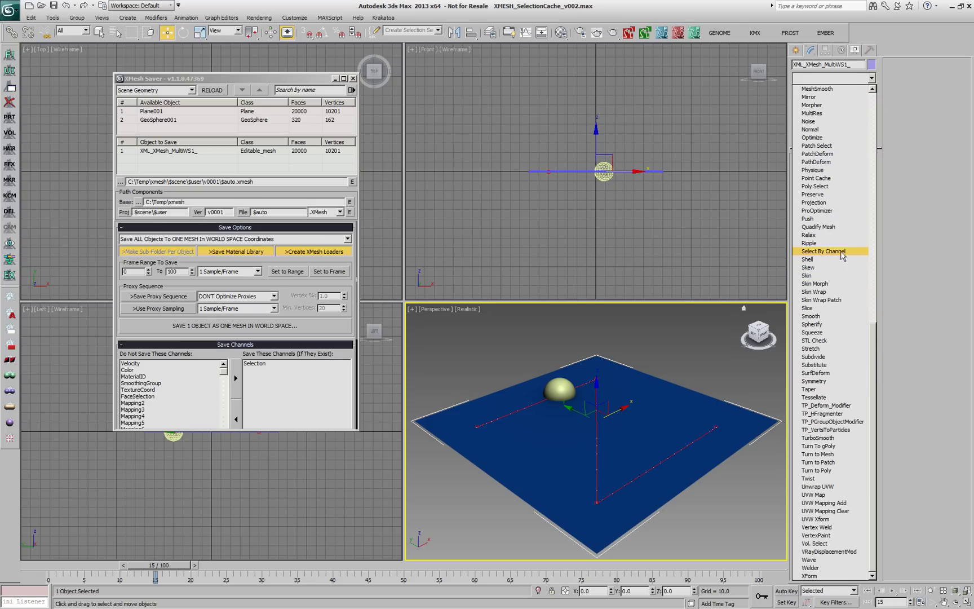
click(839, 219)
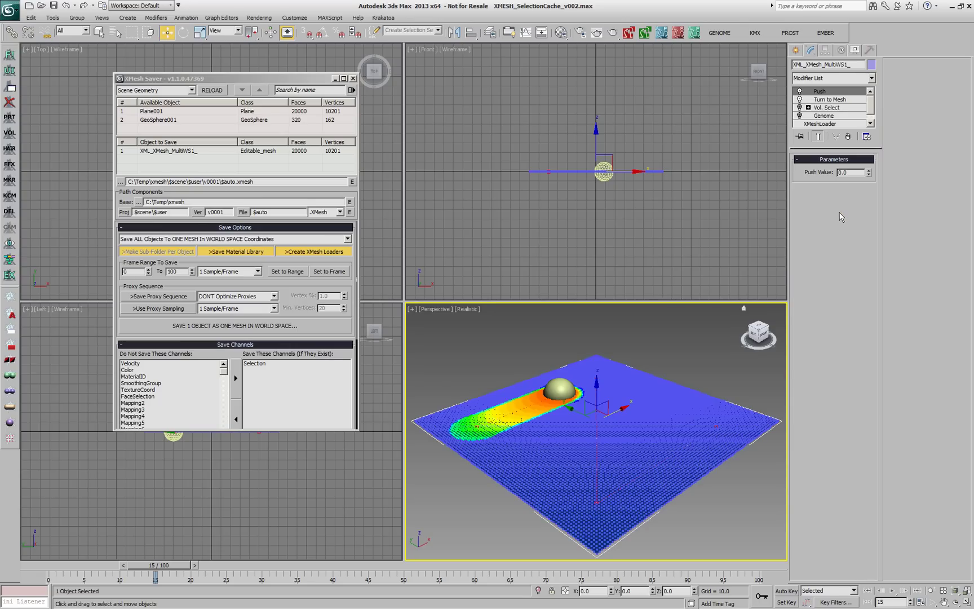
drag(869, 179, 836, 544)
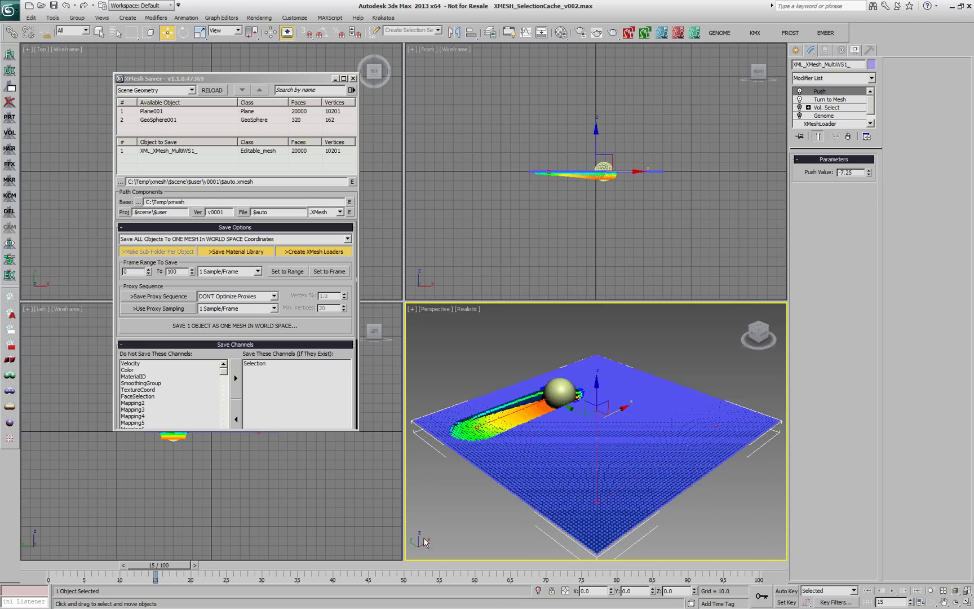
drag(102, 570, 452, 564)
Add a Relax modifier with 16 iterations and switch off Vol. Select's light bulb
key(w)
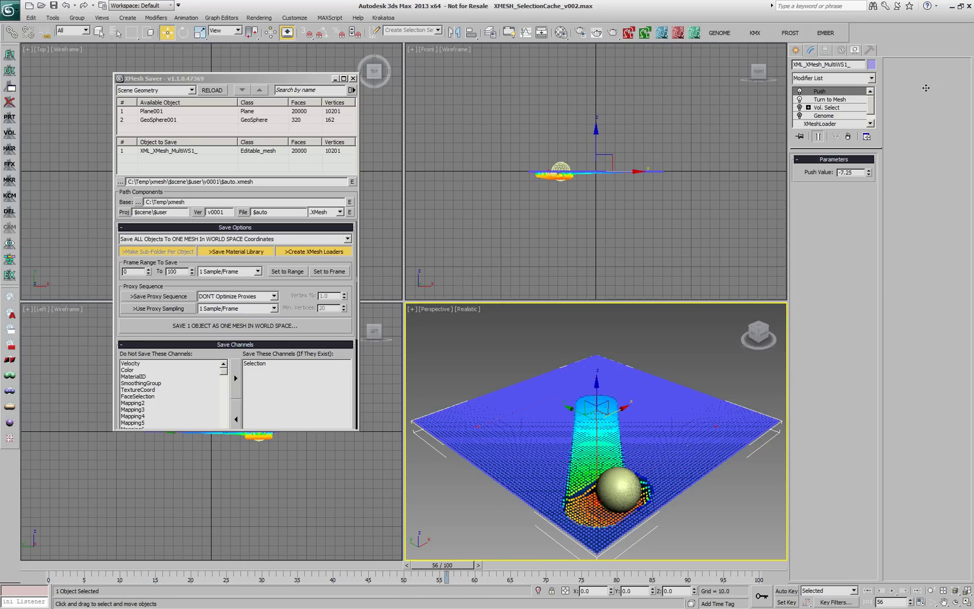
click(857, 80)
scroll(868, 314, down, 10)
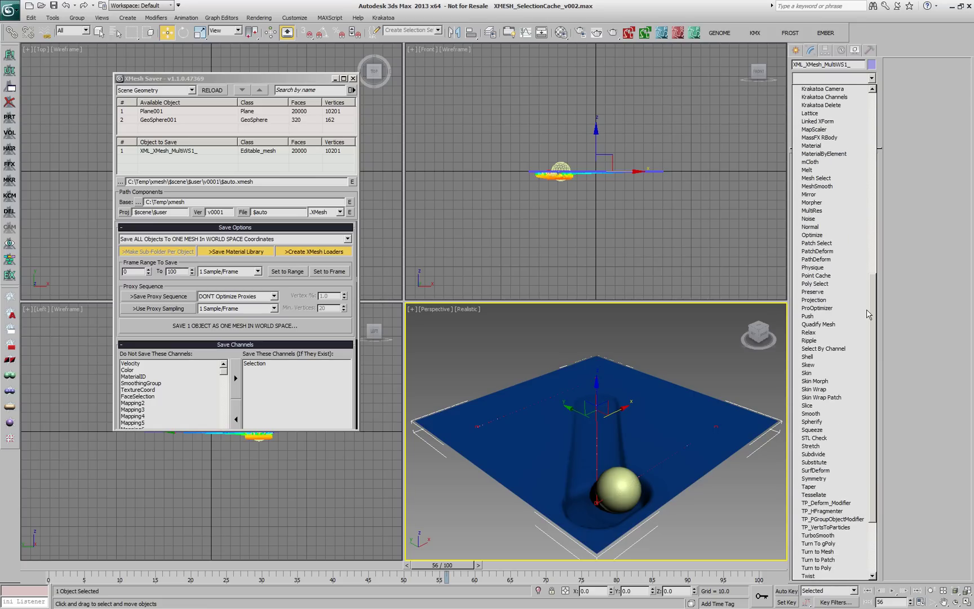
click(840, 332)
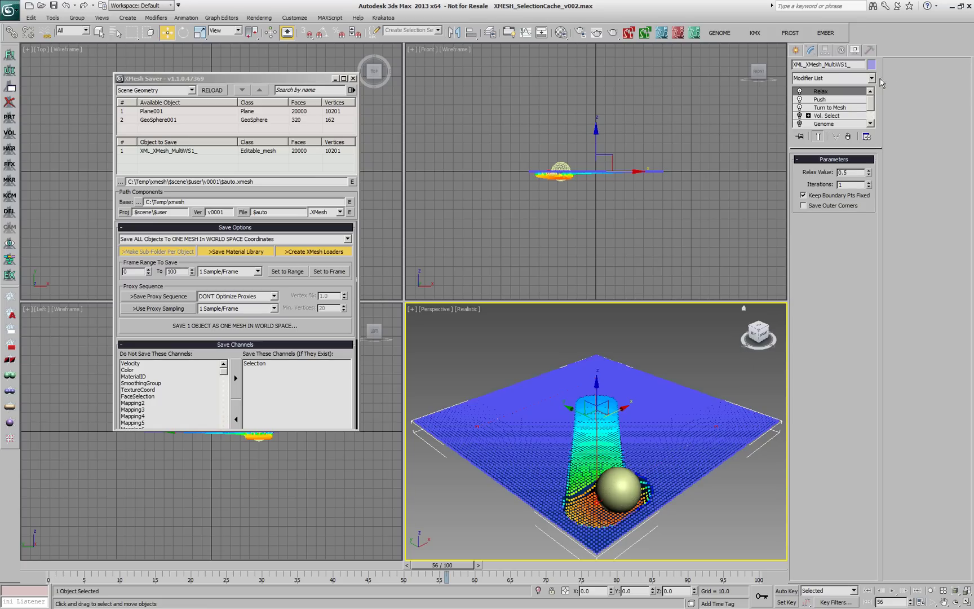
click(800, 115)
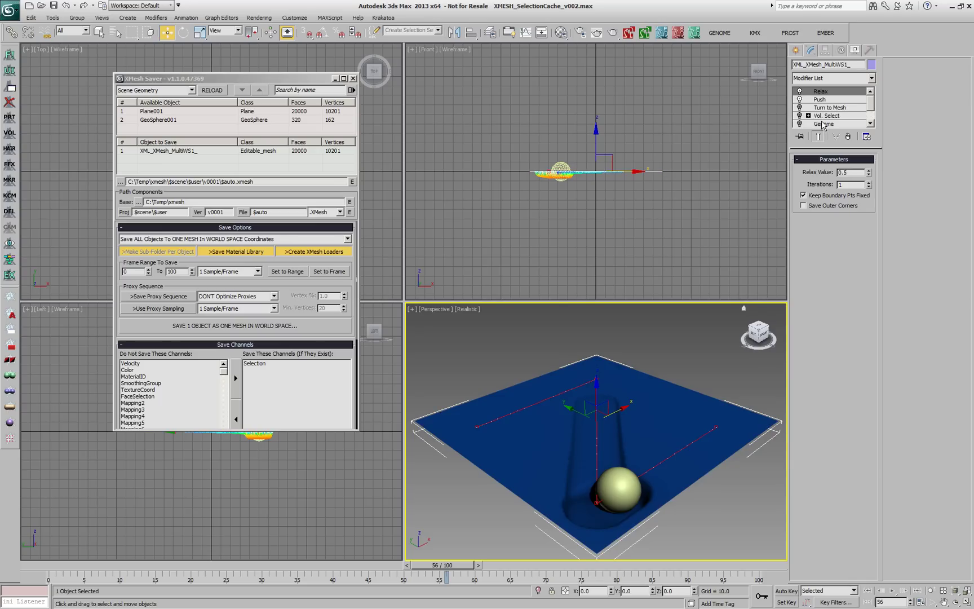
drag(870, 191, 880, 168)
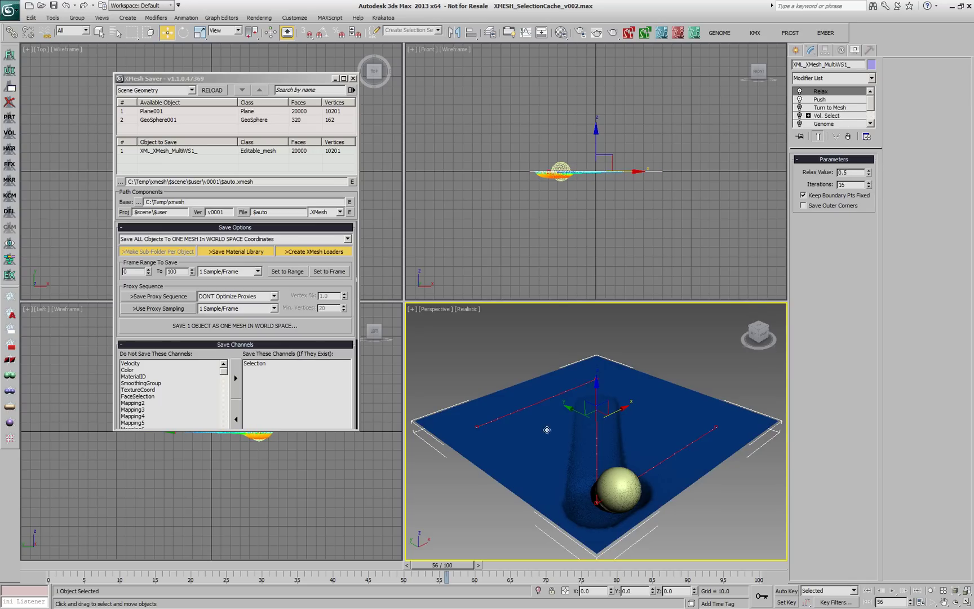
Insert Mesh Select above Push, reselect Relax, and rewind the animation to frame 1
click(835, 100)
click(851, 79)
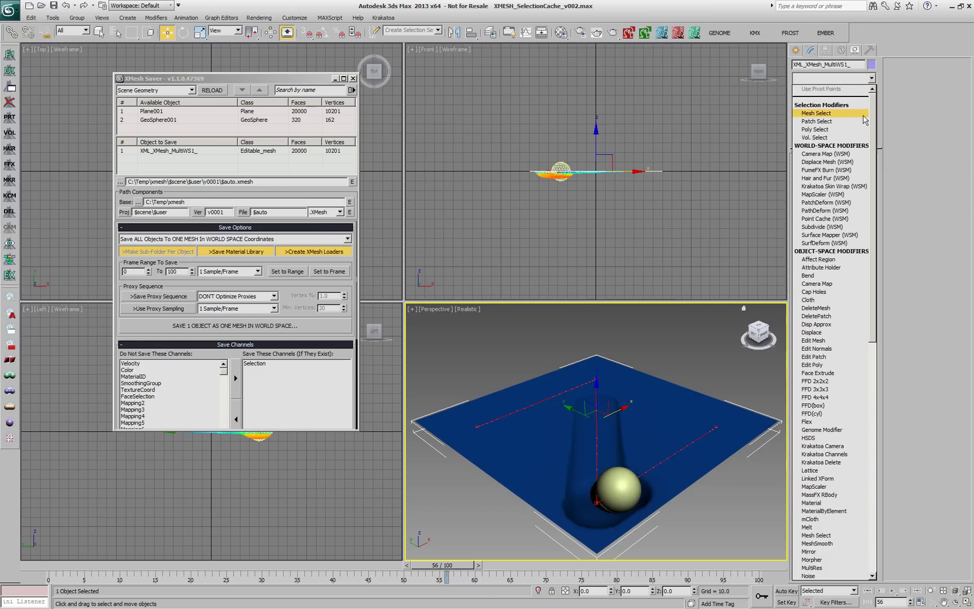
click(846, 113)
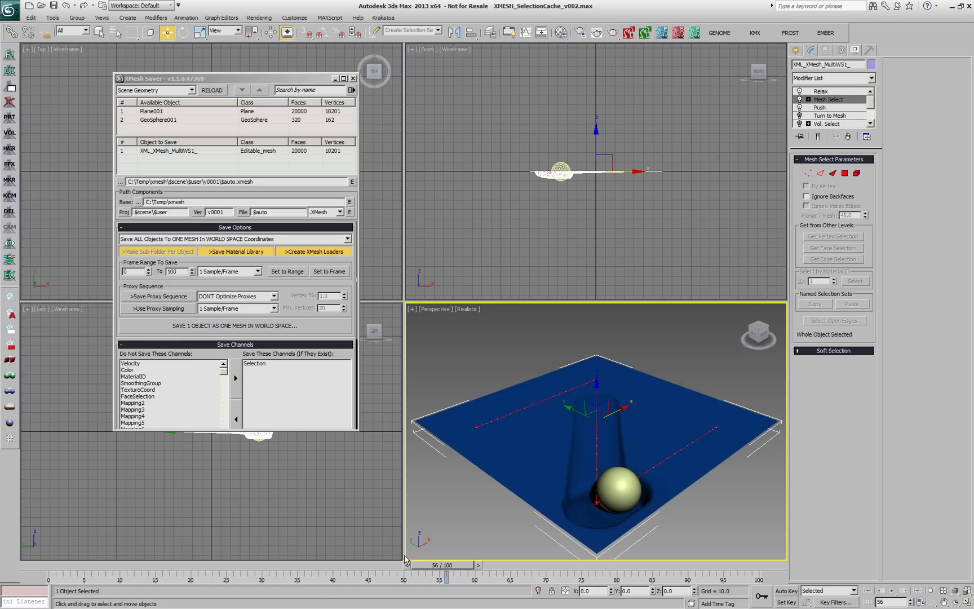
click(829, 91)
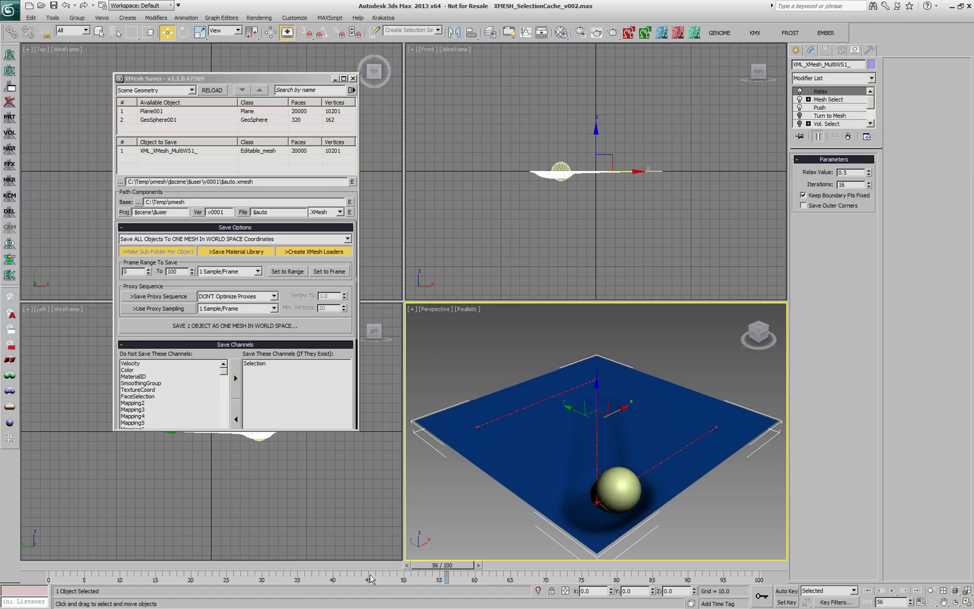
drag(440, 566, 600, 540)
Make the Front viewport active and deepen the Push value to -10.614
key(w)
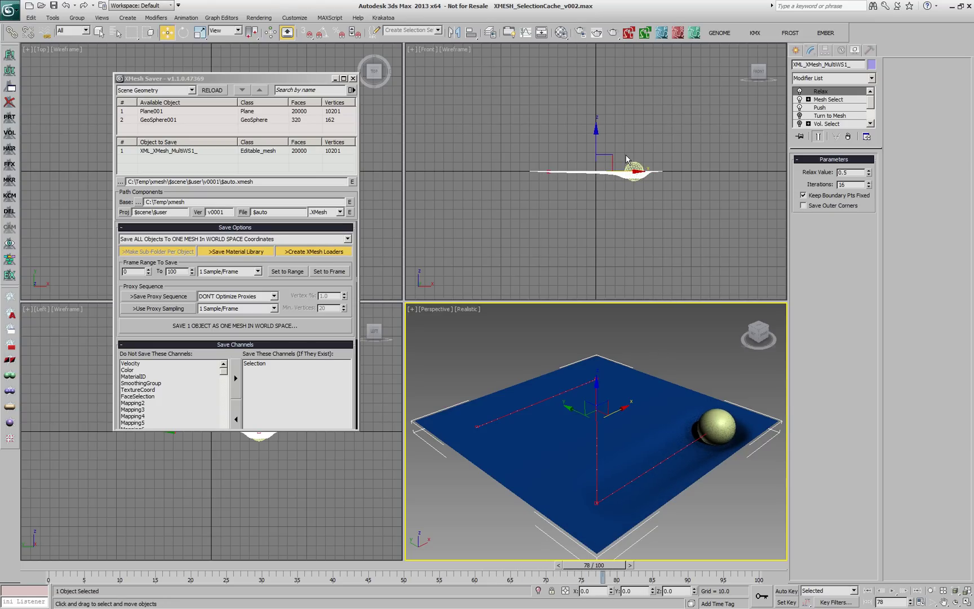
right_click(664, 195)
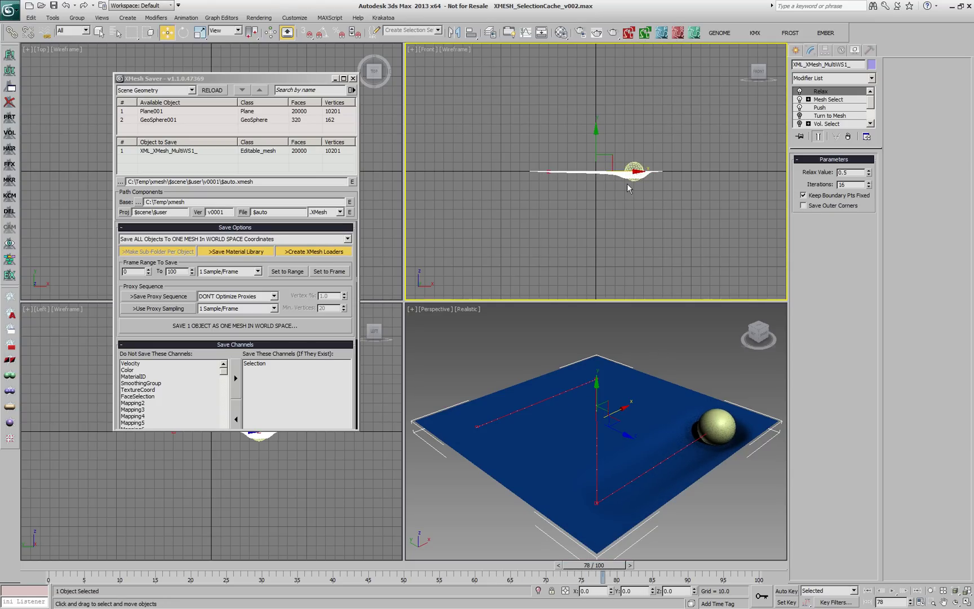
click(829, 108)
drag(869, 176, 868, 184)
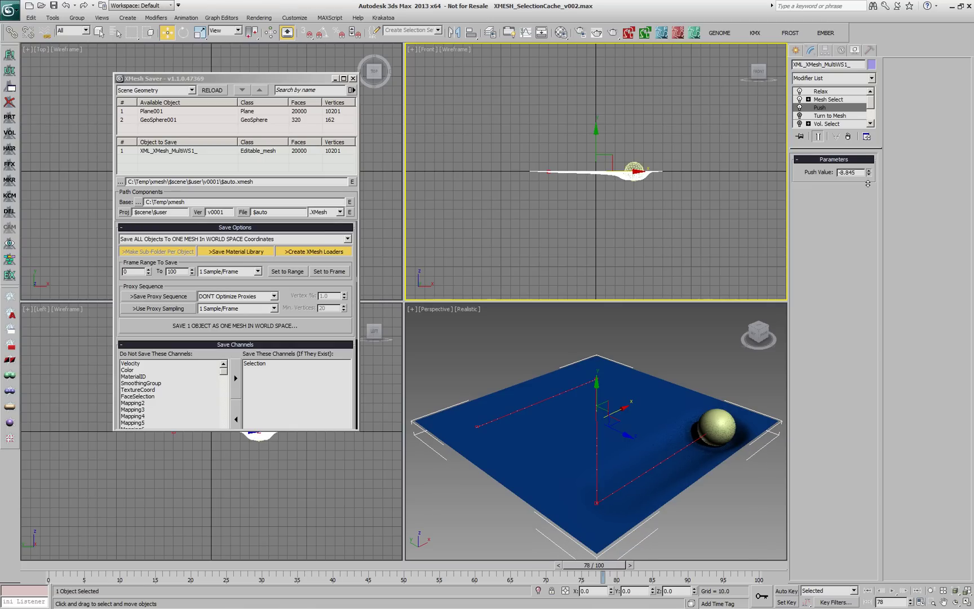
Raise Relax iterations to 29 and scrub the timeline back to about frame 39
click(837, 92)
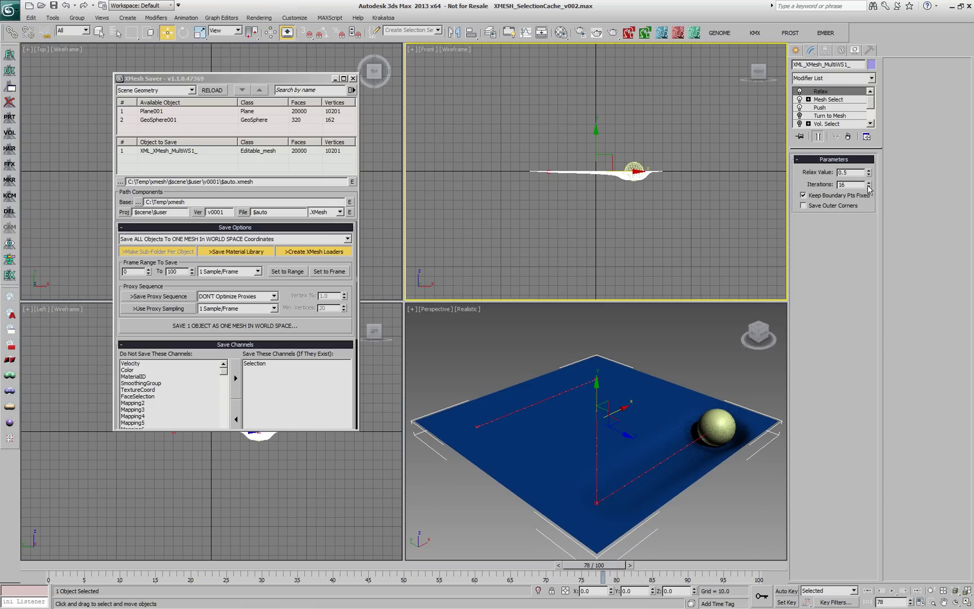
mouse_move(868, 186)
mouse_down()
mouse_move(873, 160)
mouse_move(868, 185)
mouse_up()
click(861, 107)
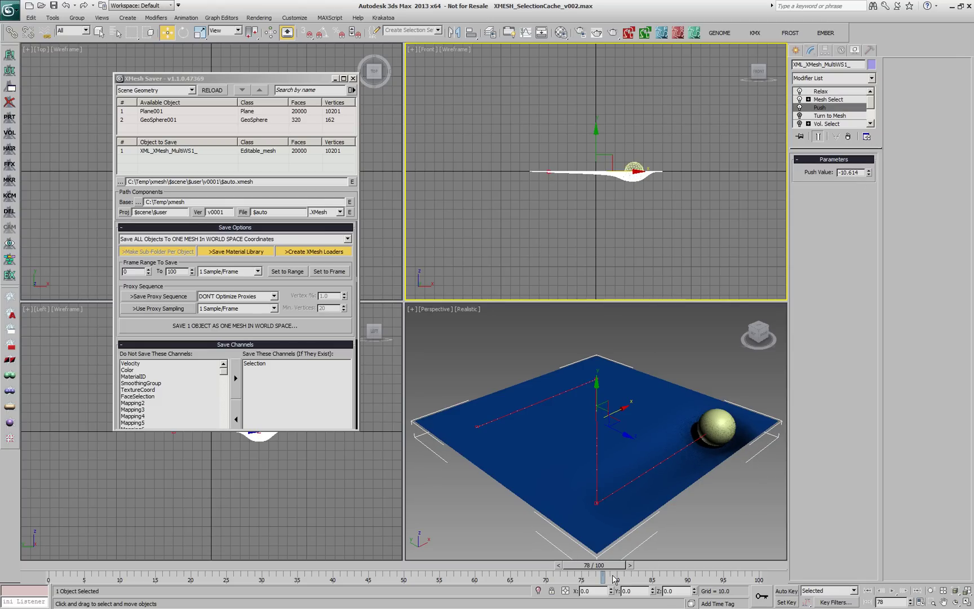
drag(614, 578, 834, 467)
key(w)
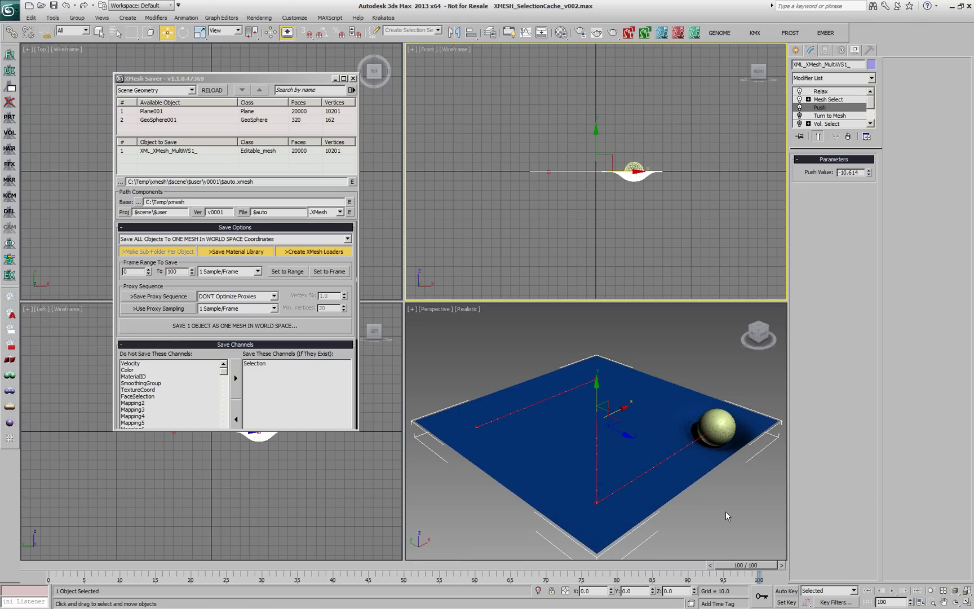